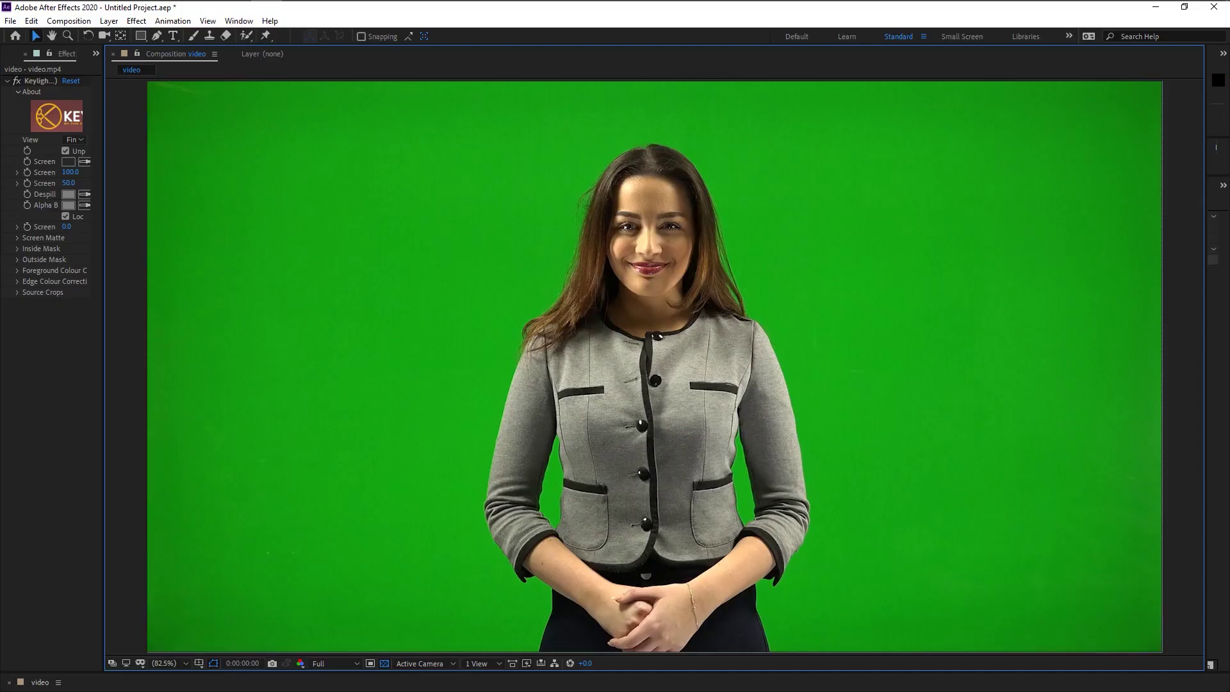
Step: Sample the green backdrop behind the woman as the Screen Colour of the Keylight effect
click(84, 161)
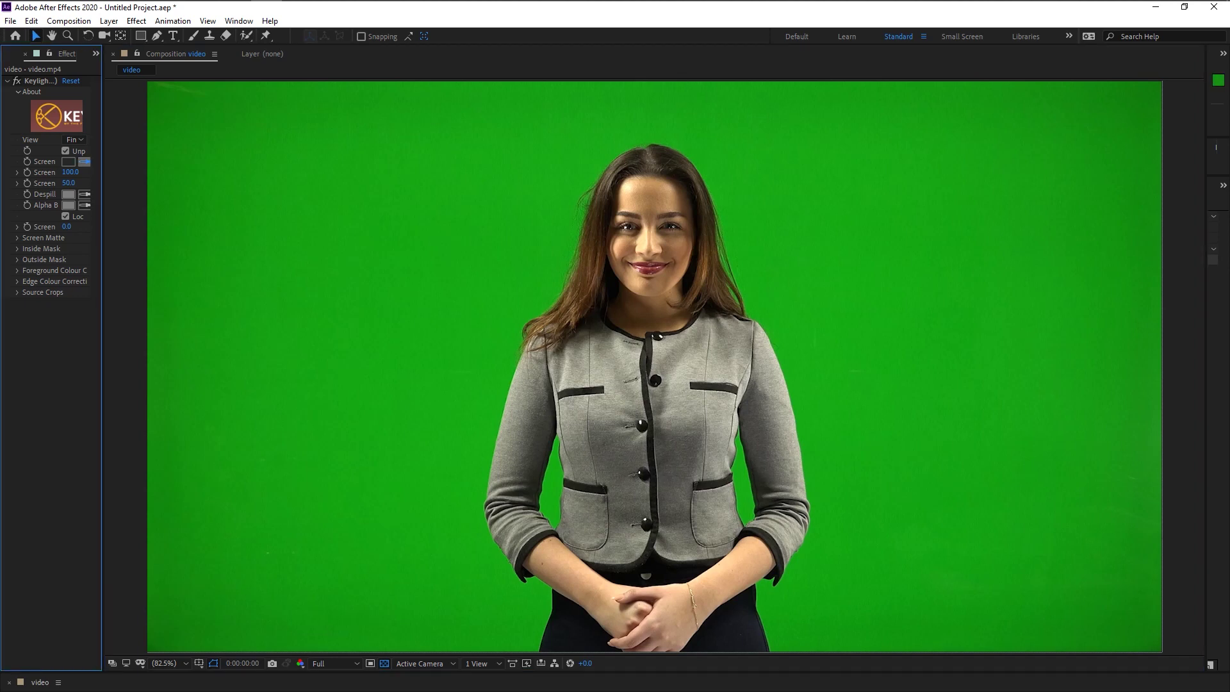
click(1077, 563)
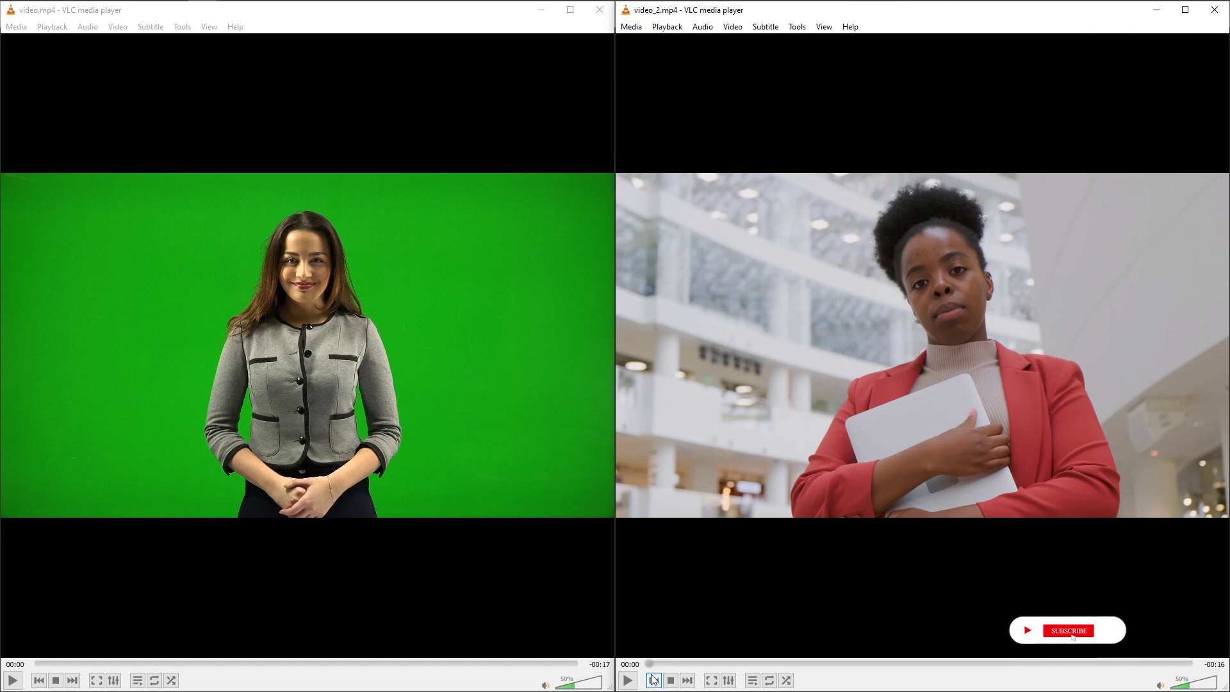
Step: Switch to VLC media player and play video_2.mp4 for a few seconds, pausing it while the woman is in view
click(628, 681)
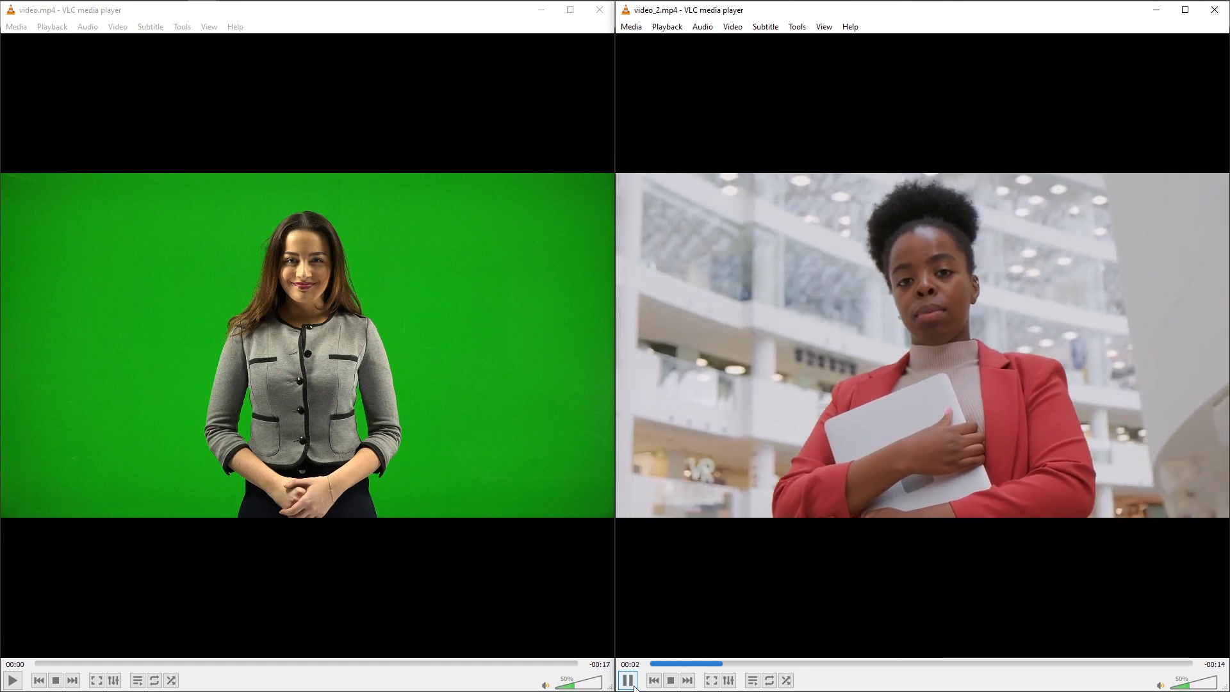
click(628, 680)
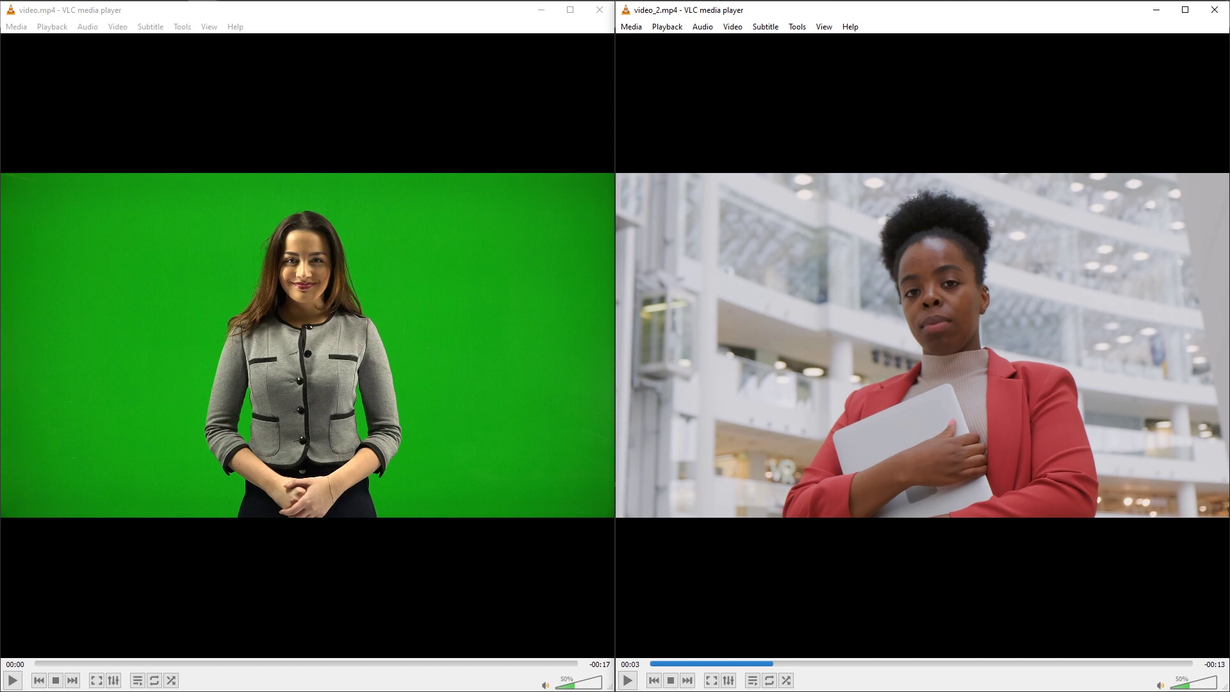
Step: Open the properties of video_2 in the Tut 82 folder and examine its length, frame size and frame rate
click(137, 11)
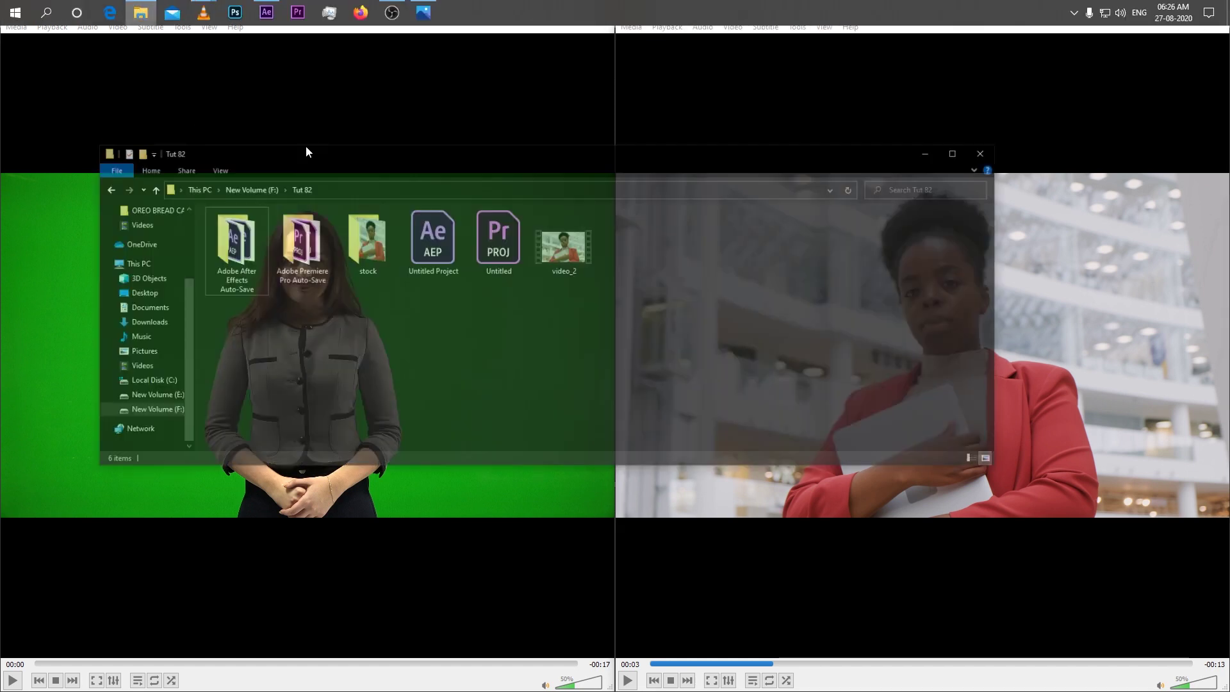
click(579, 288)
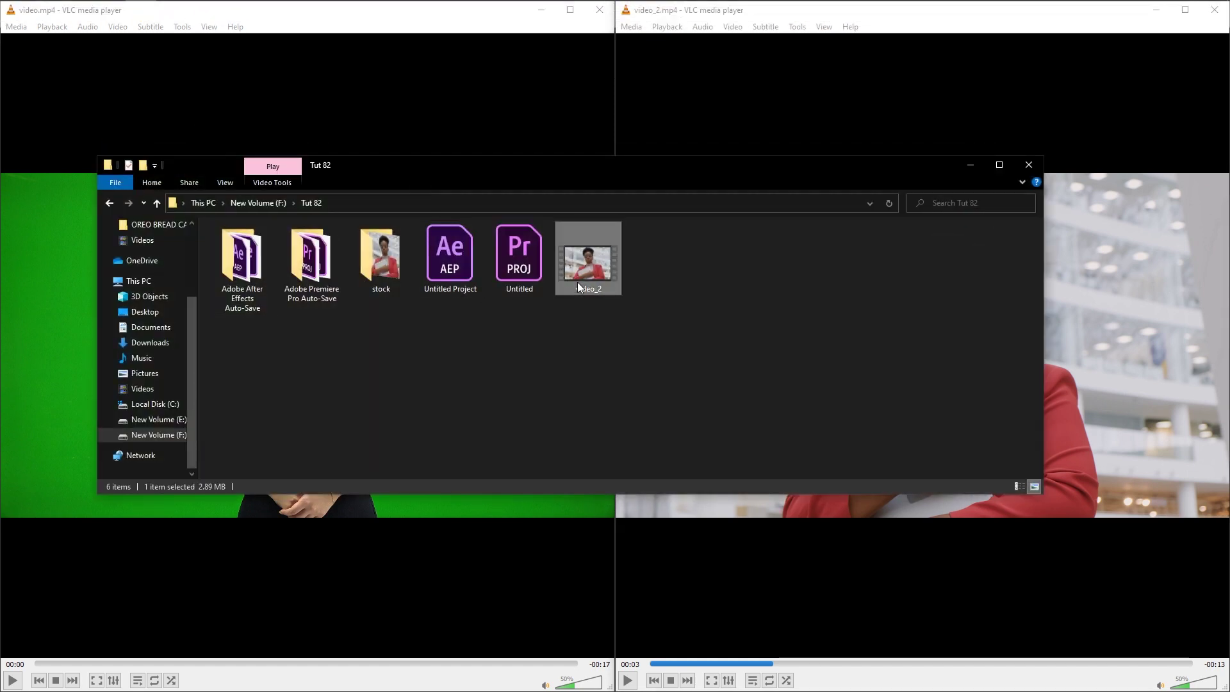
right_click(578, 282)
click(663, 551)
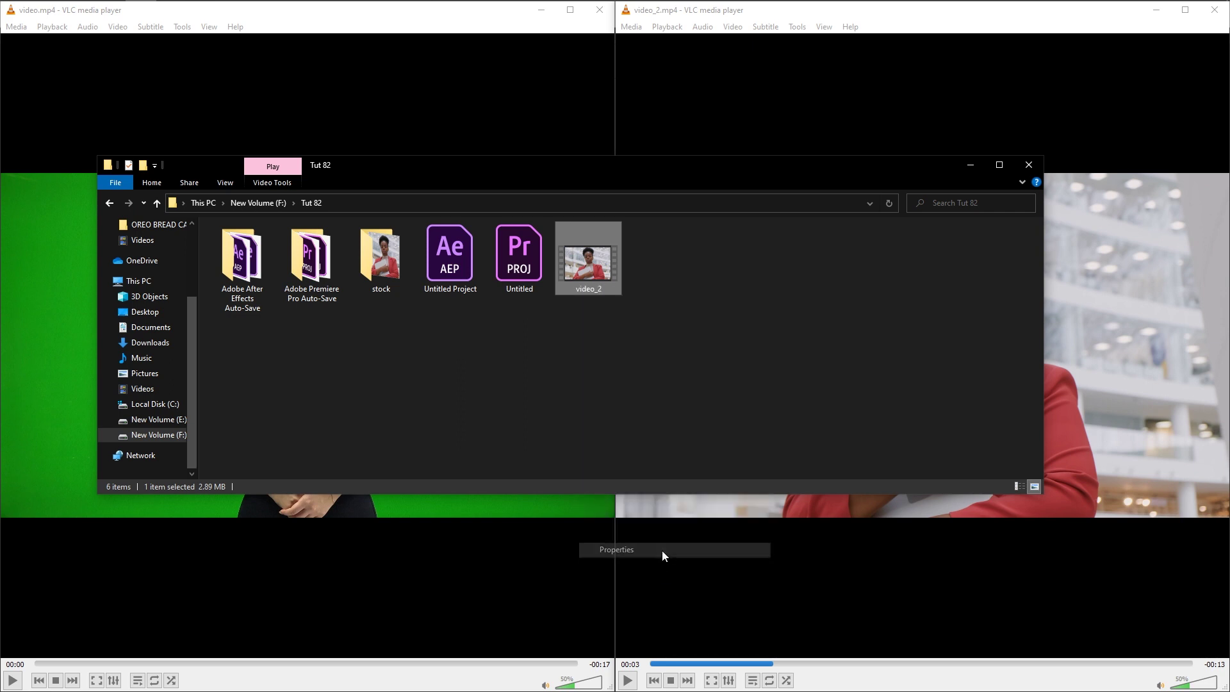
click(665, 314)
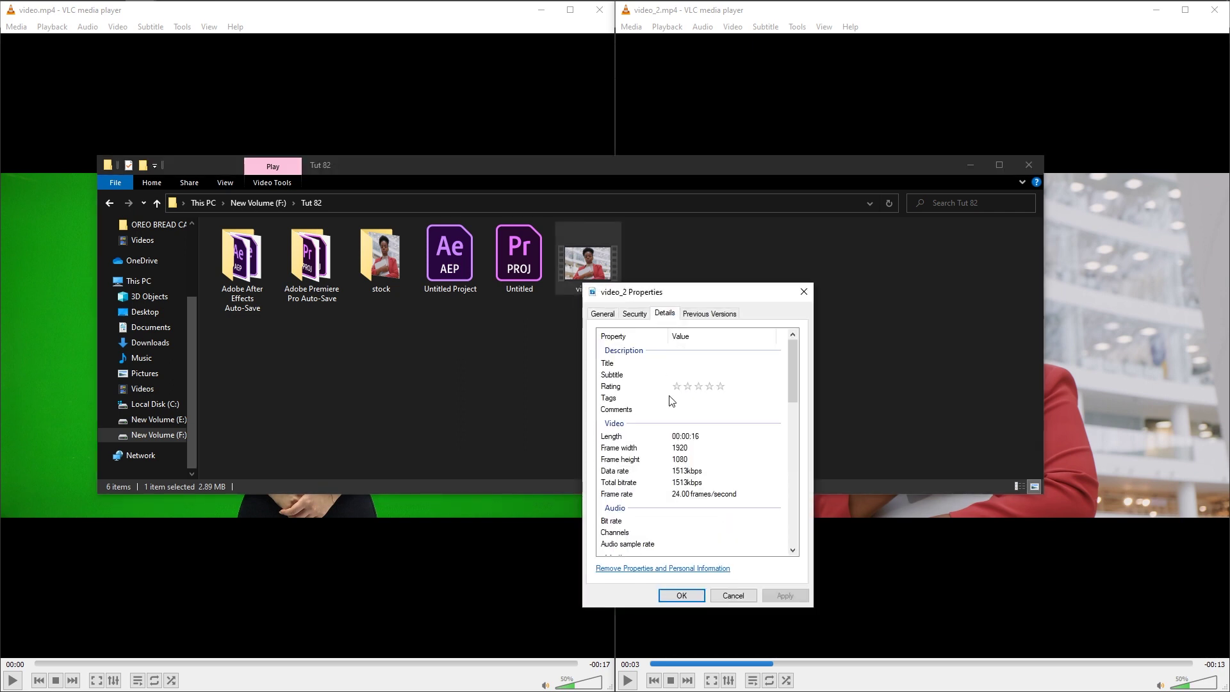
scroll(708, 500, down, 3)
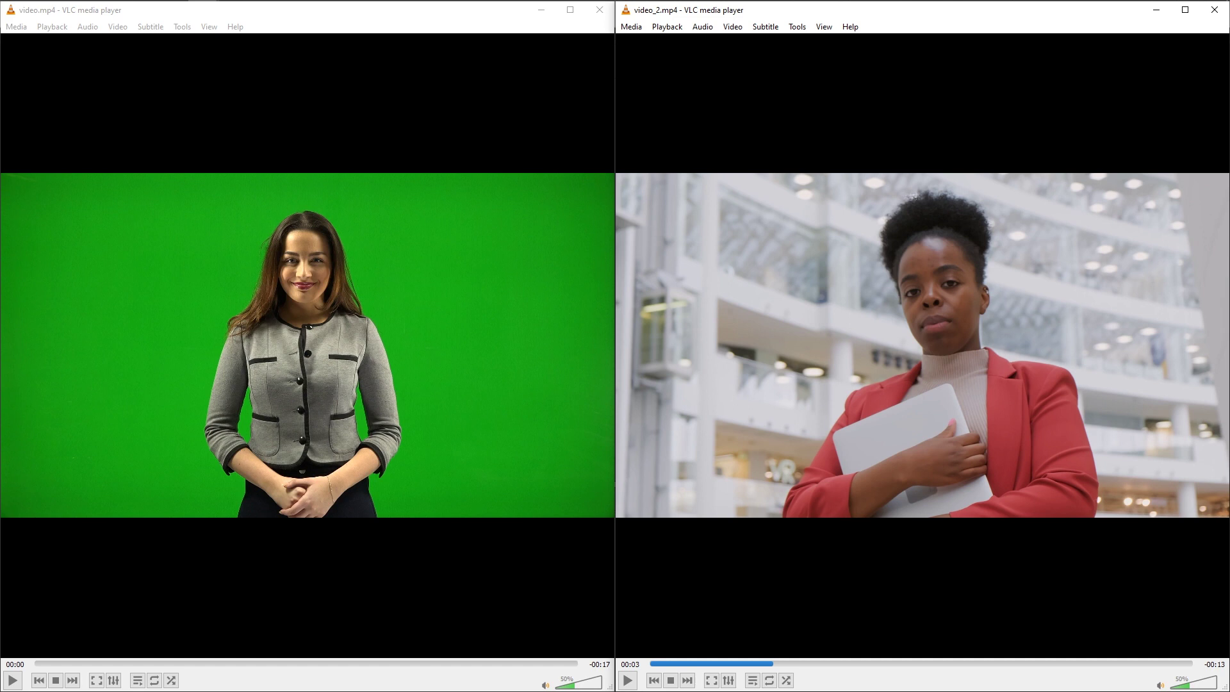
Step: Return video_2.mp4 to its first frame in the media player
key(shift+Left)
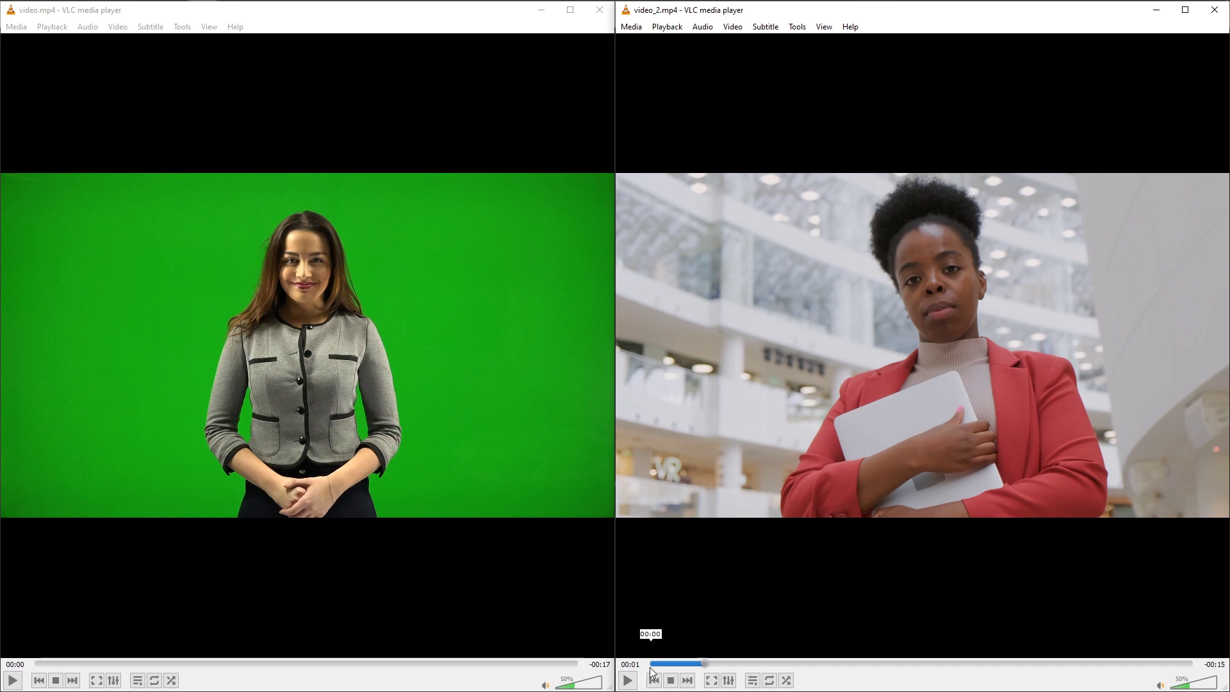
click(651, 664)
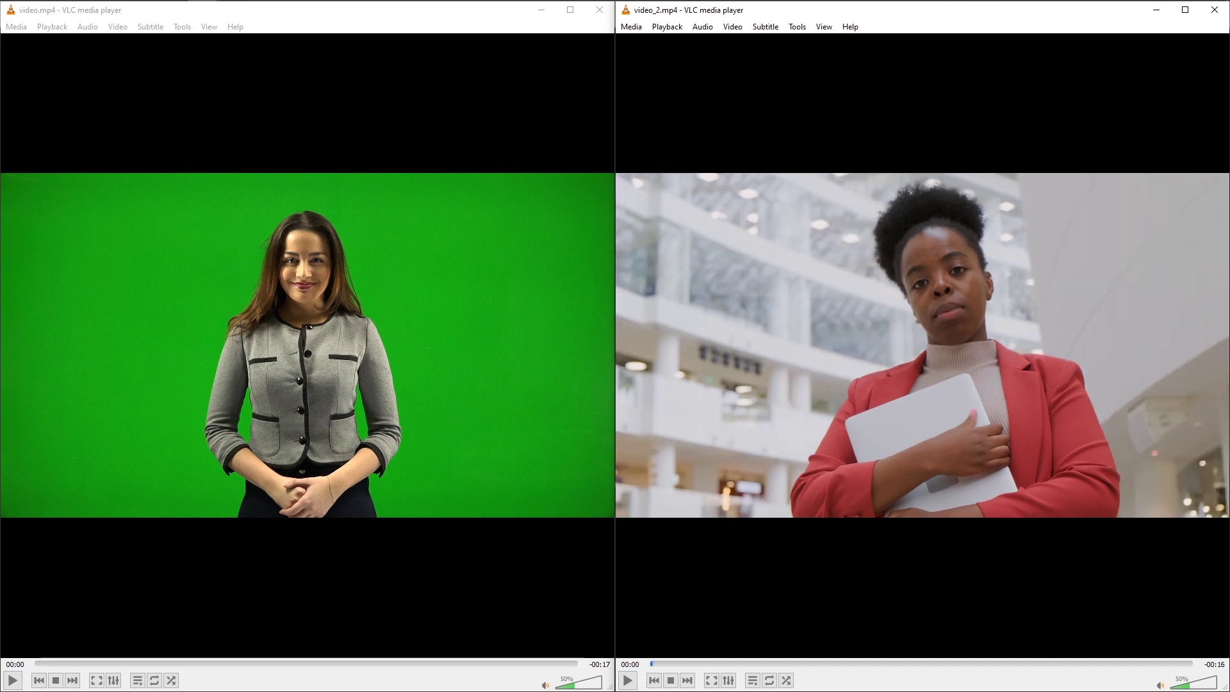
Step: Switch to Calculator and multiply 24 by 16 to work out the clip's total number of frames
key(alt+Tab)
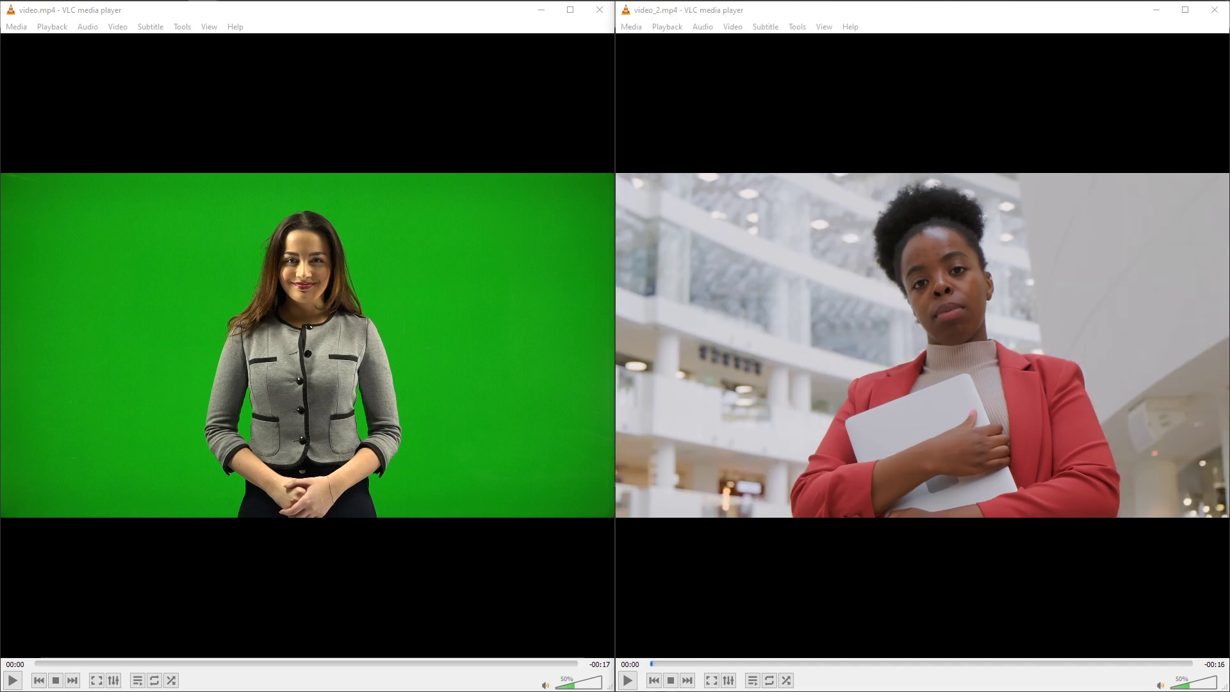
text(24*16)
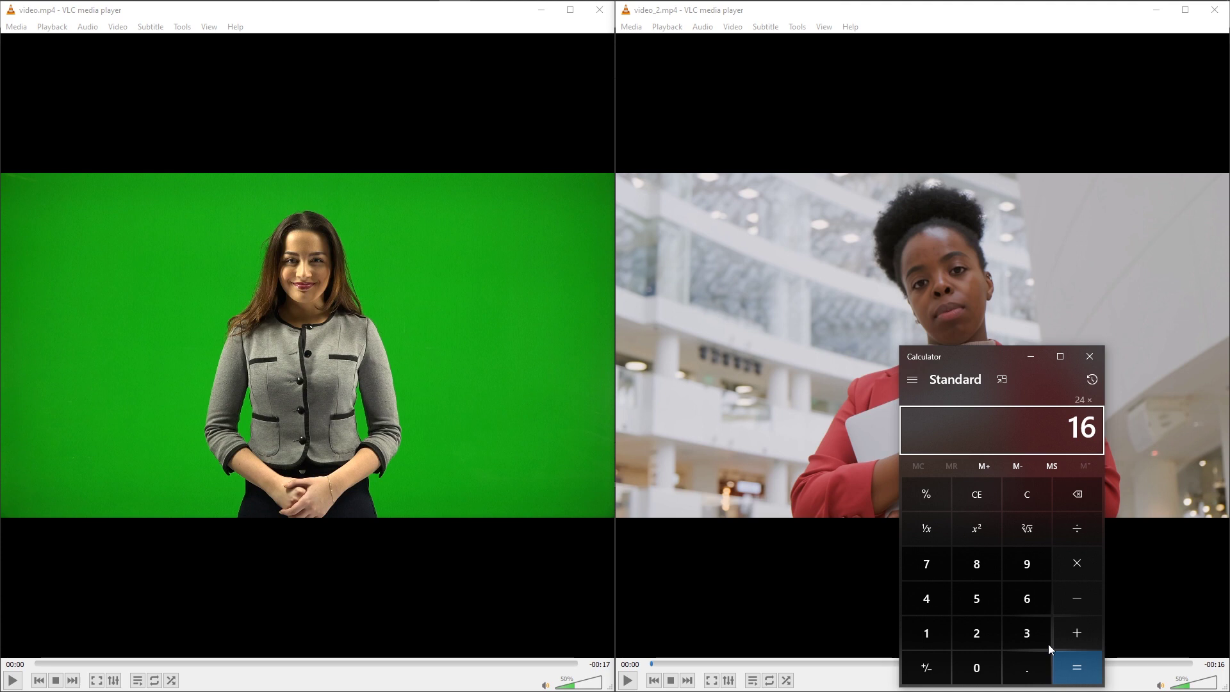
click(1065, 660)
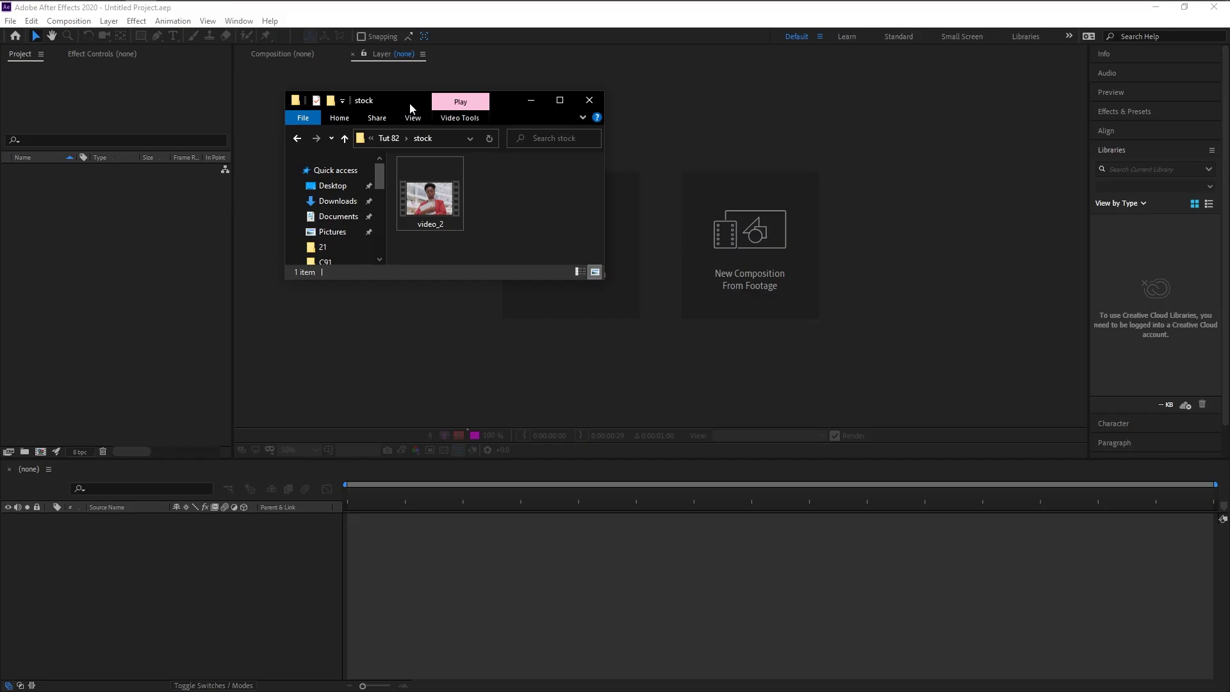
Step: Import video_2 from the stock folder into the After Effects project and create a composition from it
drag(449, 208, 159, 321)
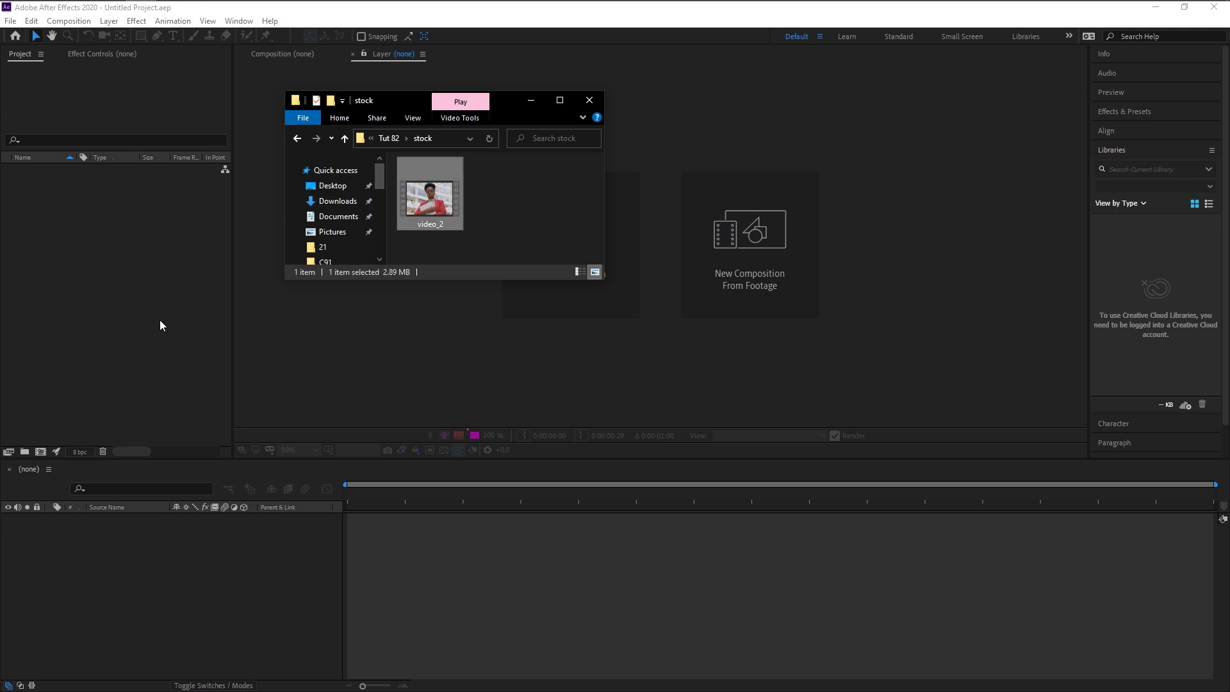
click(73, 231)
drag(48, 171, 47, 322)
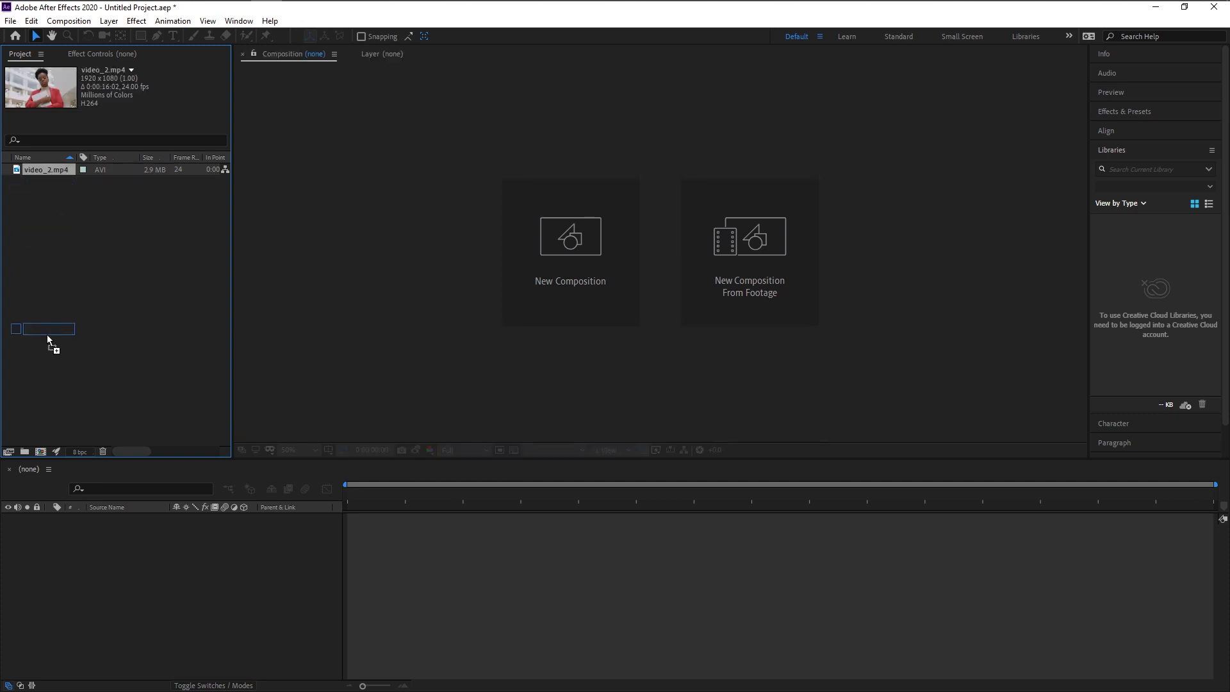
drag(42, 448, 41, 448)
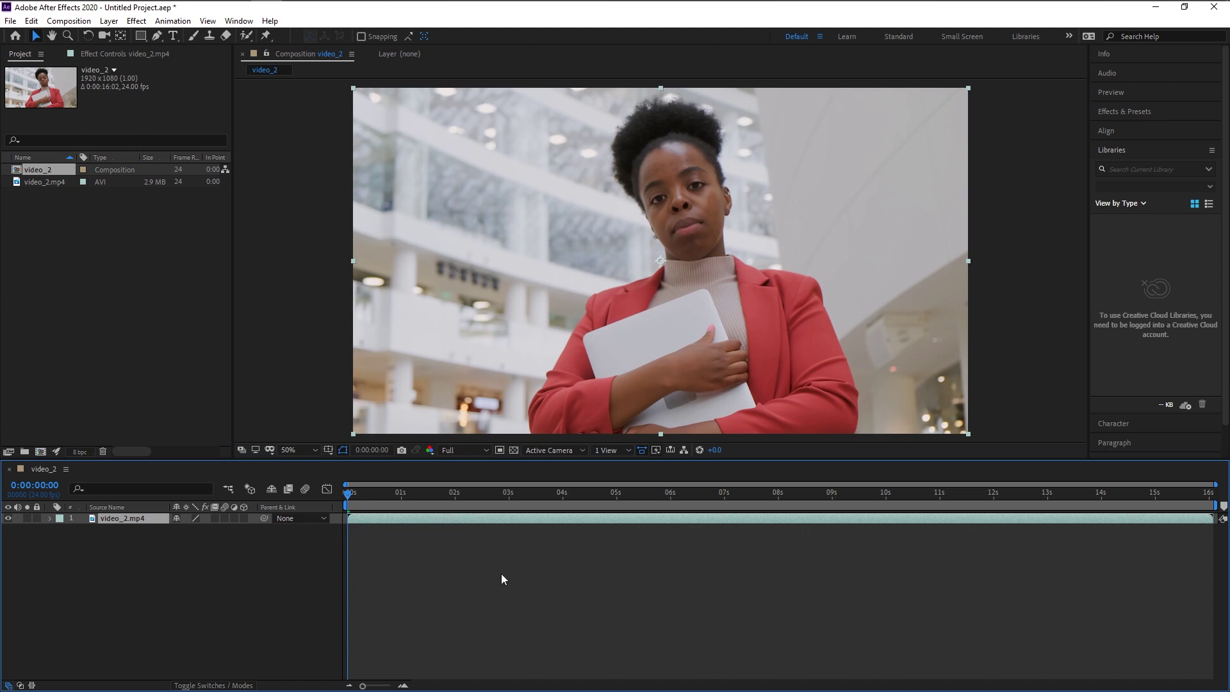
Step: Preview the video_2 composition for a few seconds and return the current time to 0:00:00:00
key(space)
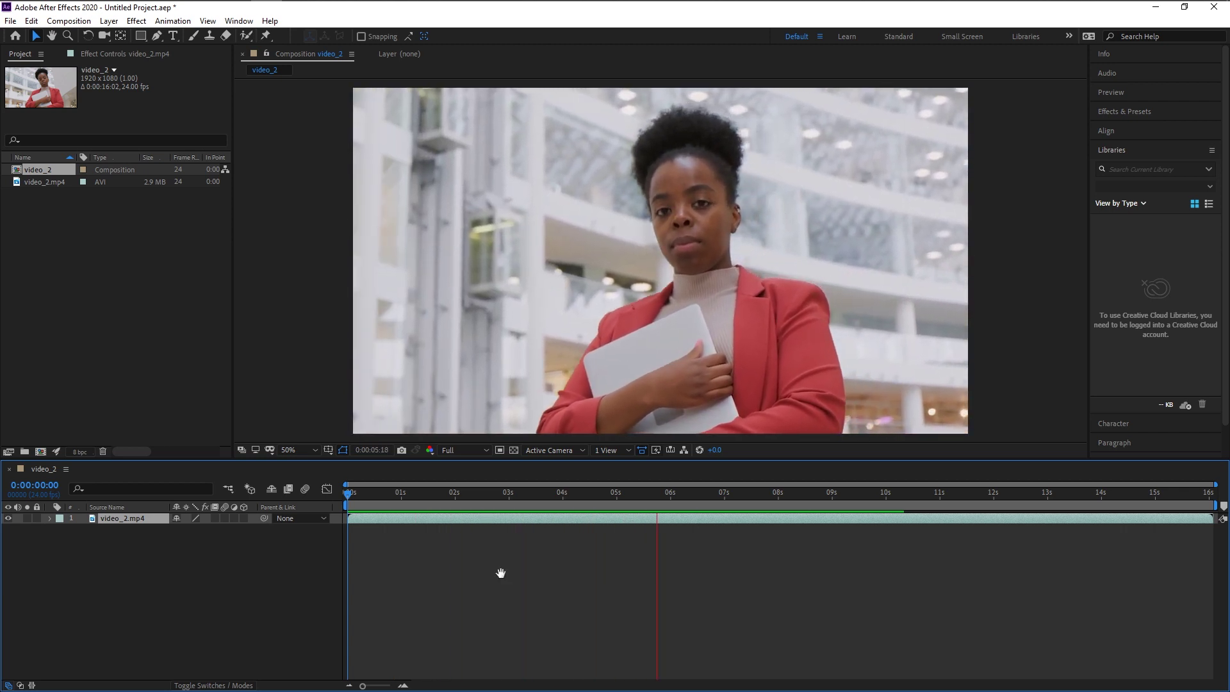
key(space)
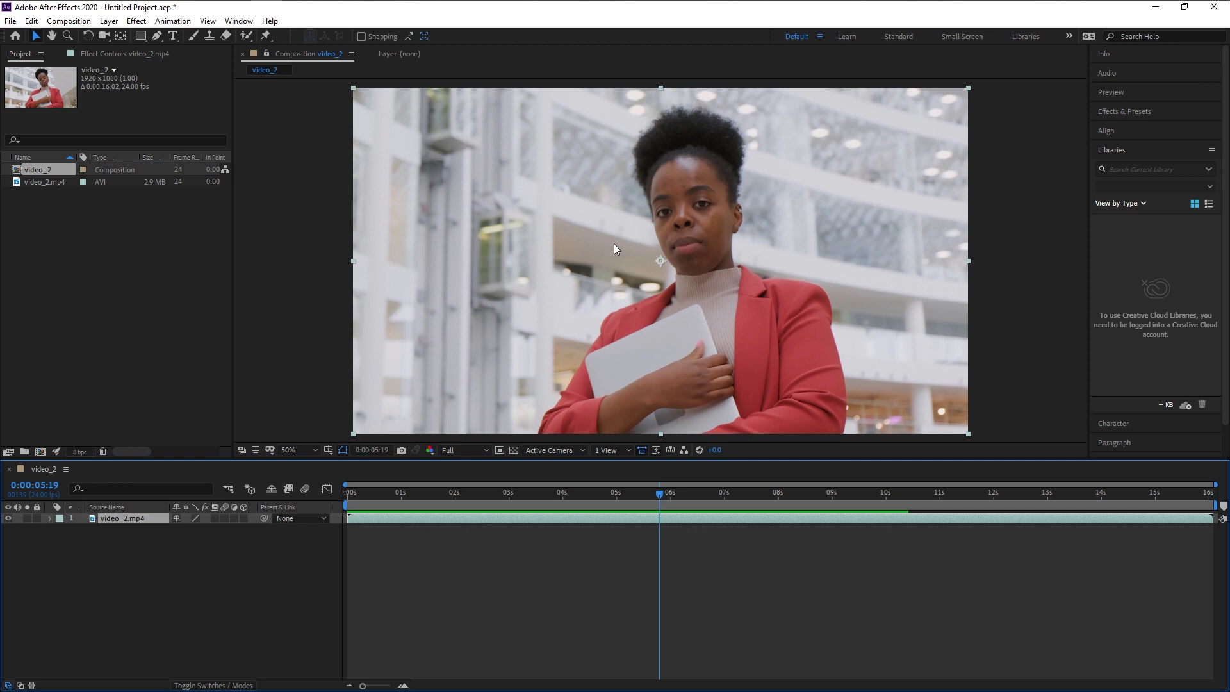
click(352, 494)
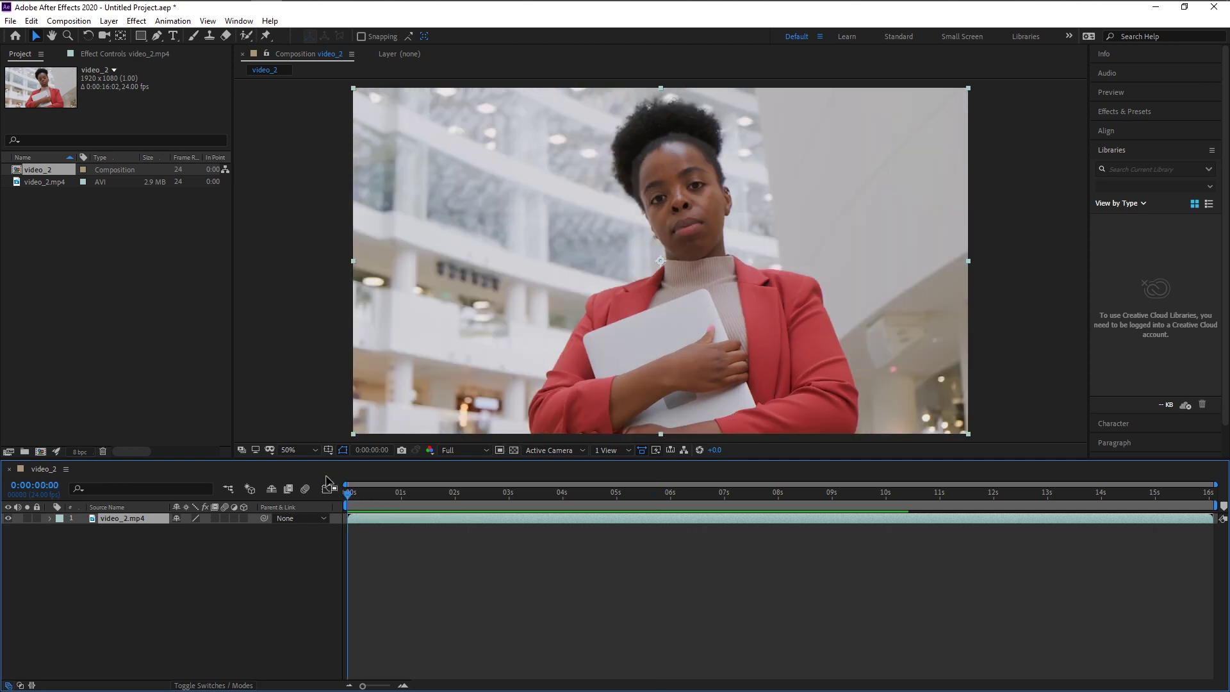
Step: Open the video_2.mp4 layer for Roto Brush work, enlarge the brush and paint foreground strokes over the woman's head, jacket and body
click(247, 37)
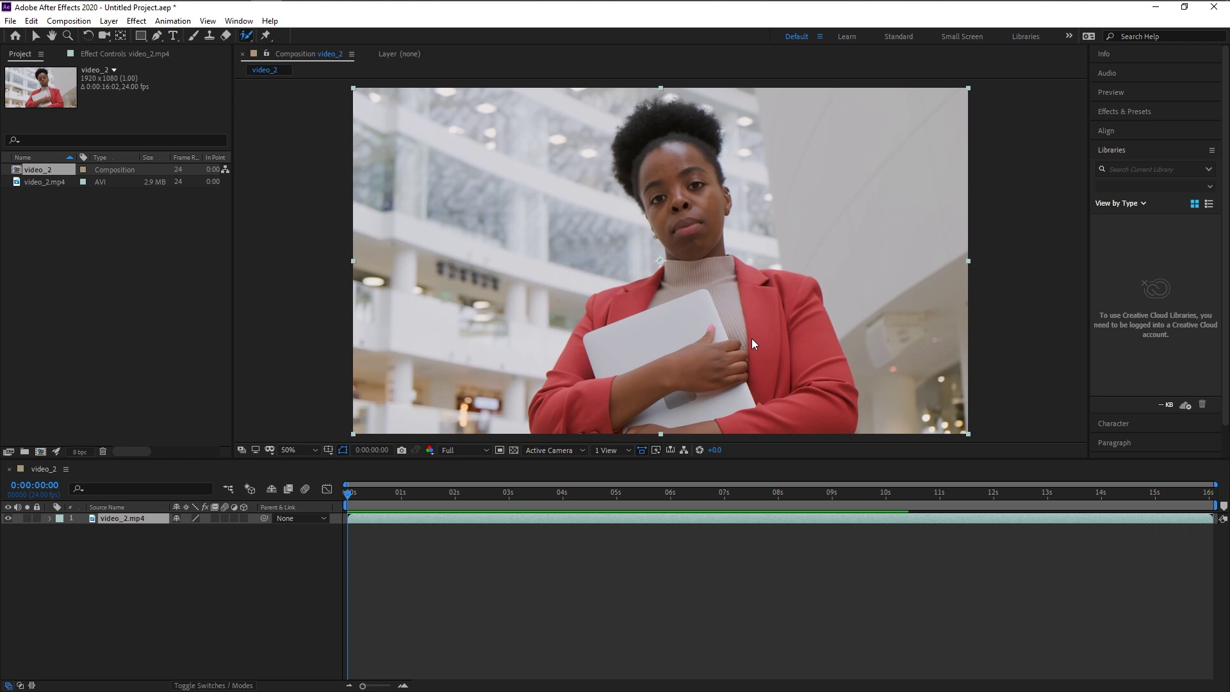
double_click(145, 517)
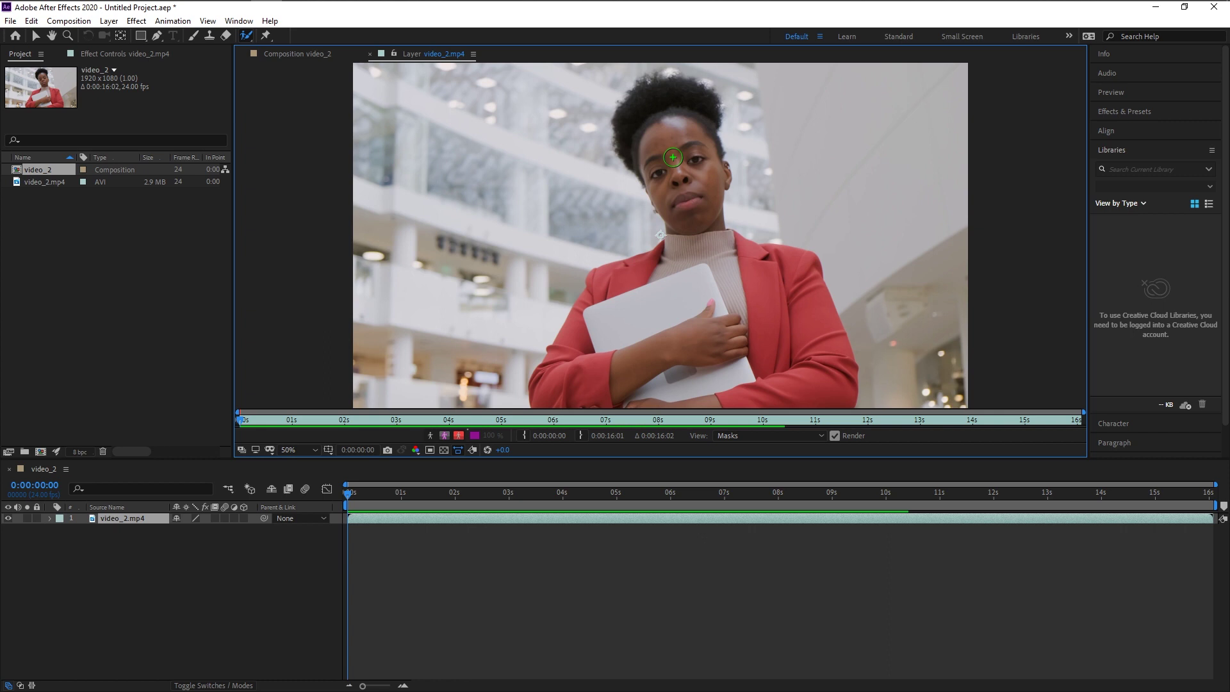
mouse_move(673, 157)
mouse_down()
mouse_move(742, 163)
mouse_move(728, 168)
mouse_up()
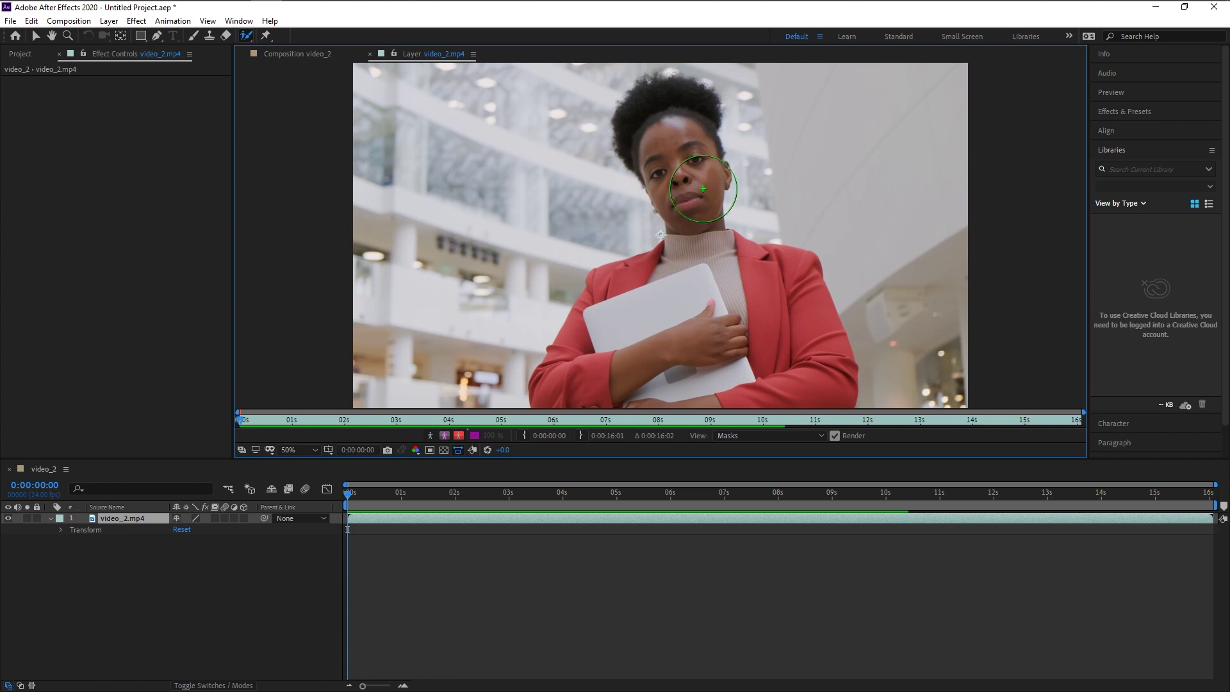
drag(703, 189, 661, 193)
mouse_move(672, 100)
mouse_down()
mouse_move(662, 138)
mouse_move(706, 214)
mouse_move(699, 250)
mouse_move(619, 308)
mouse_move(581, 361)
mouse_move(811, 382)
mouse_move(809, 309)
mouse_up()
mouse_move(721, 265)
mouse_down()
mouse_move(696, 247)
mouse_move(660, 156)
mouse_move(653, 117)
mouse_move(665, 101)
mouse_move(705, 152)
mouse_up()
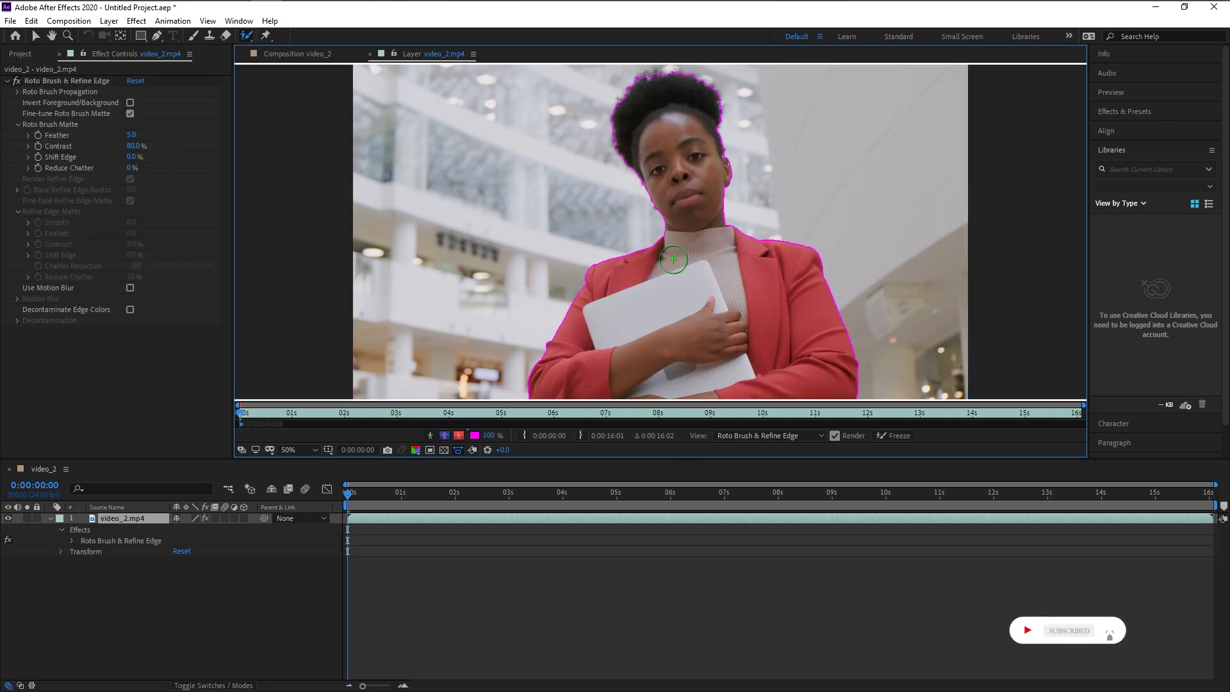
Step: Examine the Roto Brush selection boundary up close around the woman's hair, face, shoulders and jacket
scroll(673, 259, up, 2)
key(h)
drag(673, 260, 772, 367)
drag(826, 237, 786, 344)
drag(782, 218, 818, 340)
drag(785, 196, 769, 306)
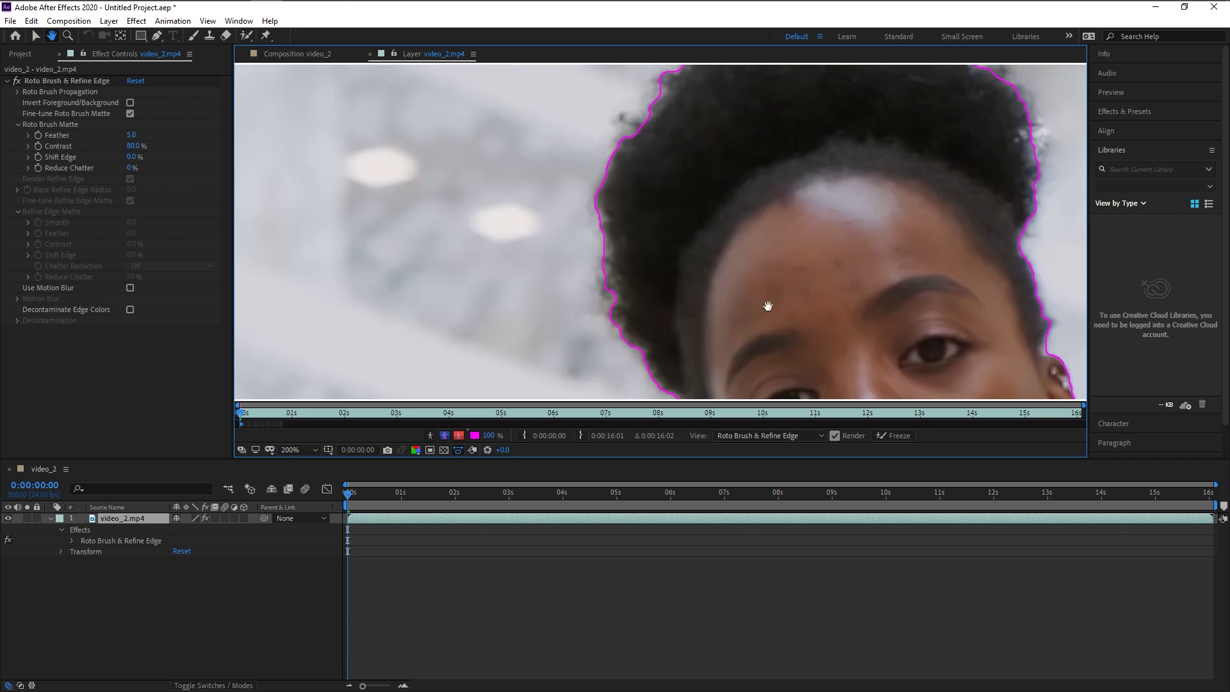
drag(859, 158, 711, 252)
drag(786, 335, 666, 171)
drag(741, 302, 747, 170)
mouse_move(788, 332)
mouse_down()
mouse_move(778, 316)
mouse_move(659, 286)
mouse_move(678, 239)
mouse_move(842, 221)
mouse_move(818, 275)
mouse_move(873, 299)
mouse_move(811, 260)
mouse_move(1033, 278)
mouse_up()
scroll(705, 292, down, 2)
scroll(895, 281, up, 1)
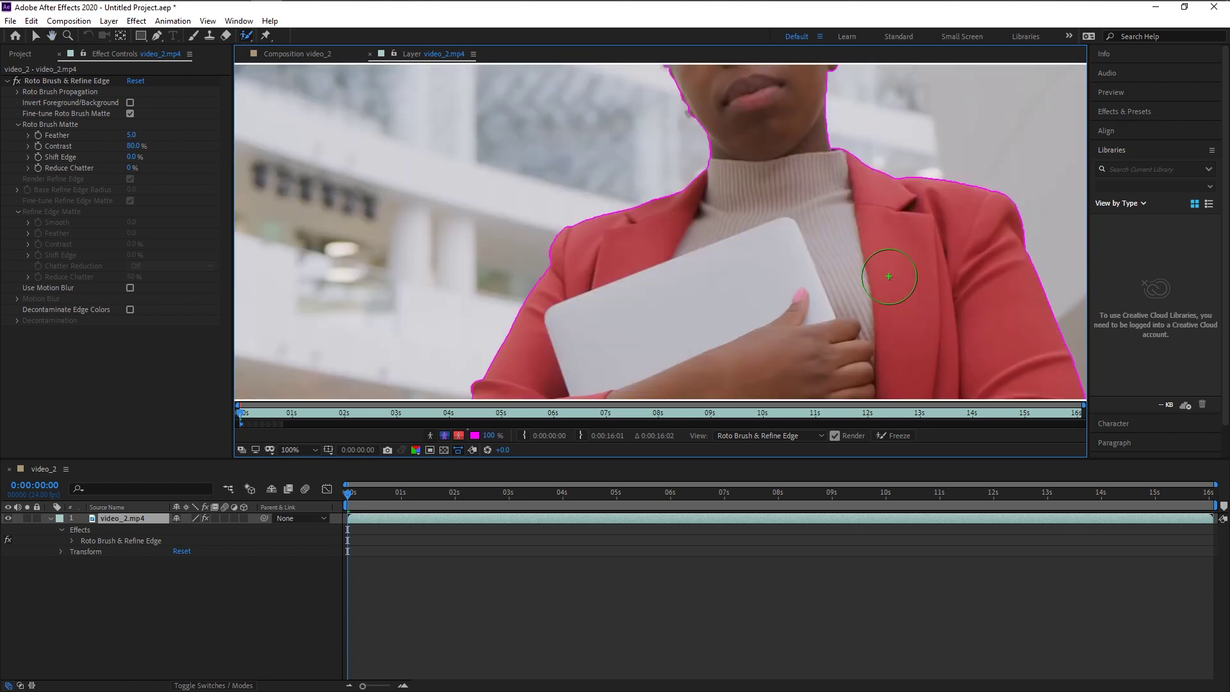
scroll(801, 276, up, 10)
drag(728, 237, 731, 280)
scroll(710, 283, up, 1)
drag(827, 323, 780, 266)
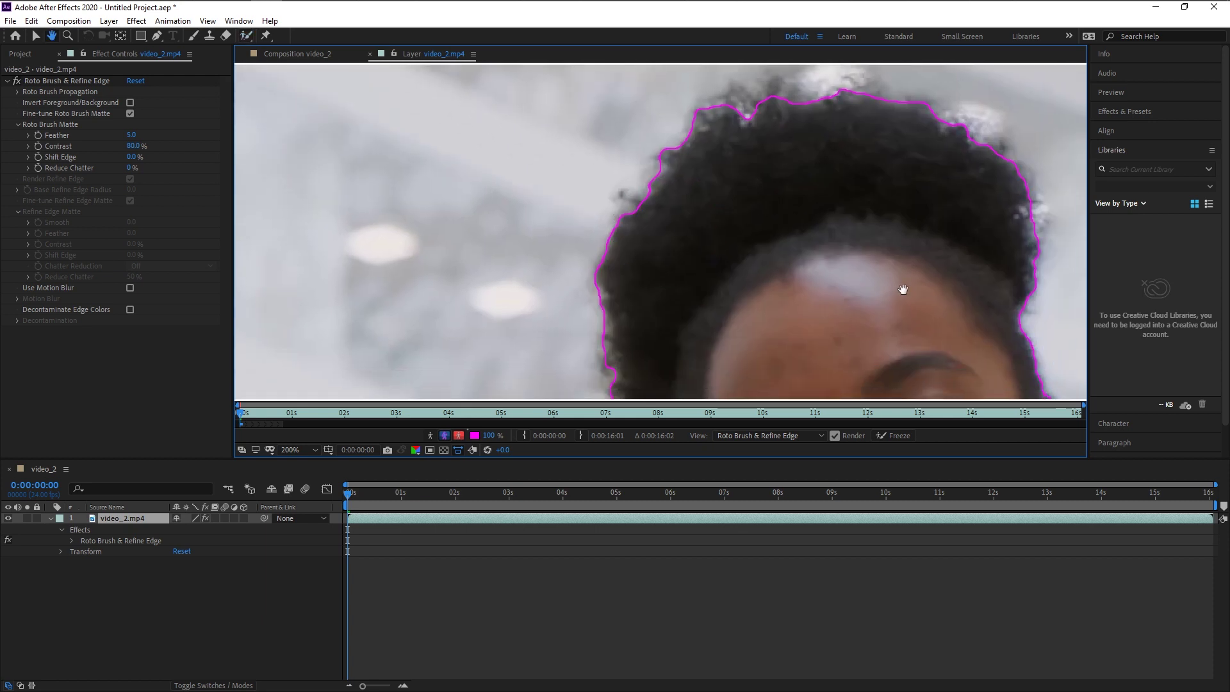
drag(833, 321, 804, 283)
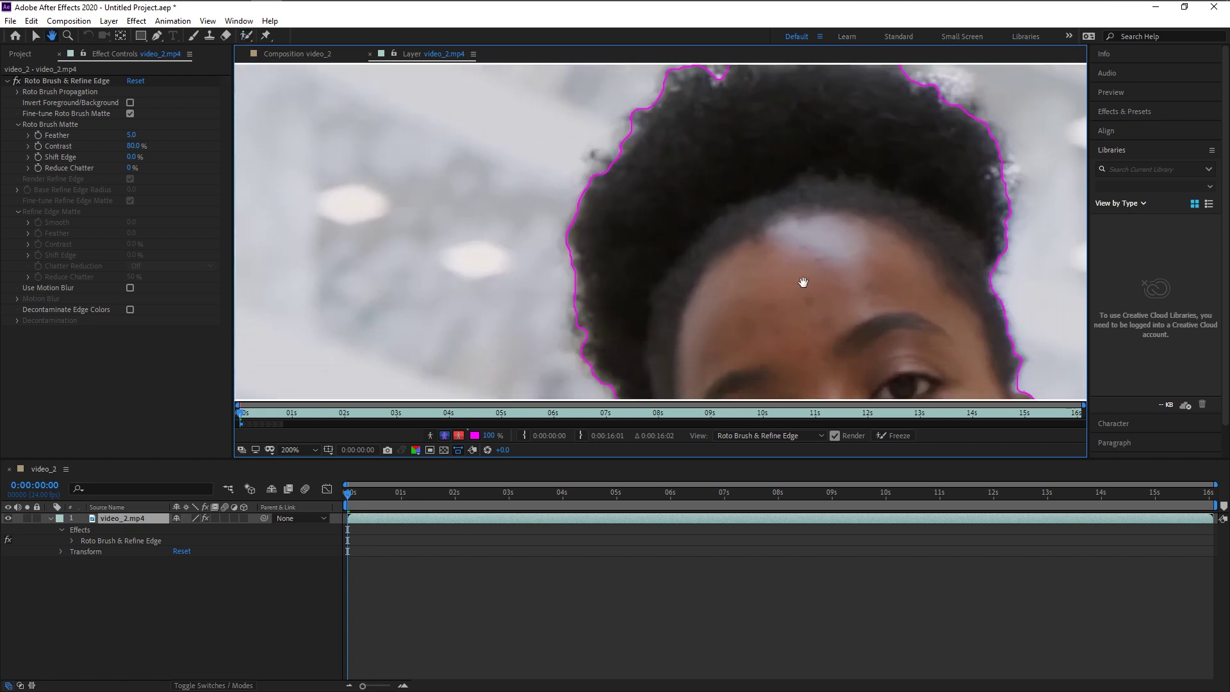
drag(808, 176, 830, 247)
drag(827, 292, 810, 273)
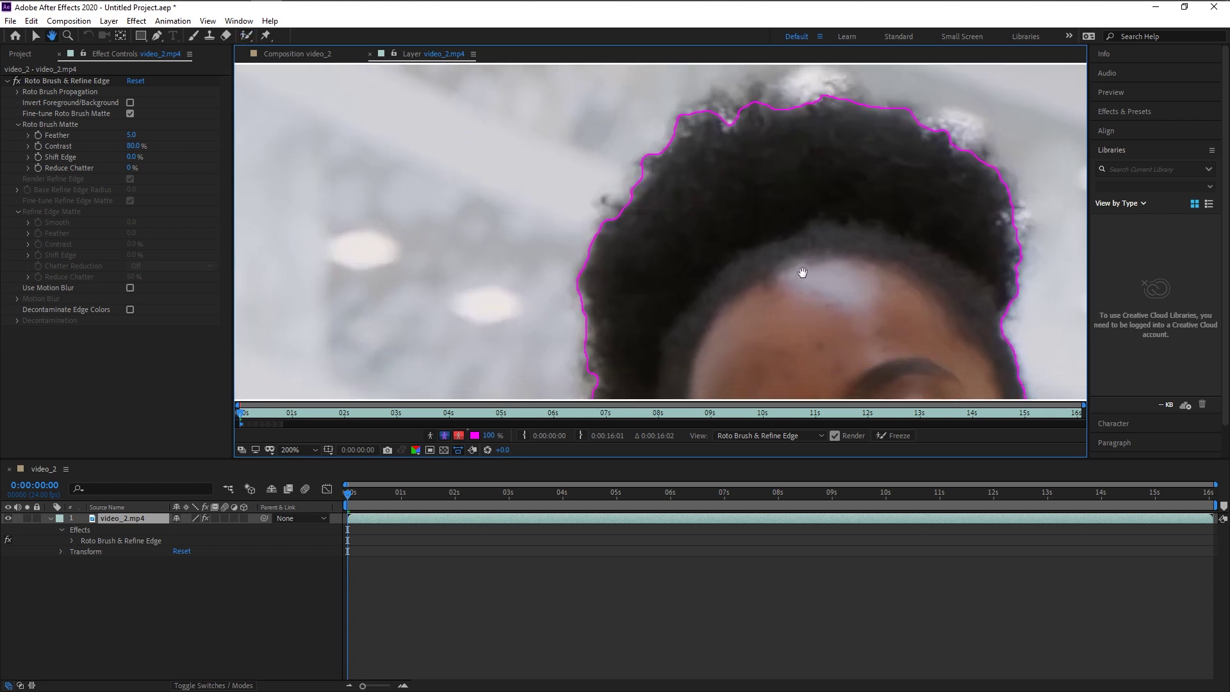
Step: Paint a Refine Edge Tool stroke along the whole hairline, from one side of the face over the hair to the opposite ear
key(alt+w)
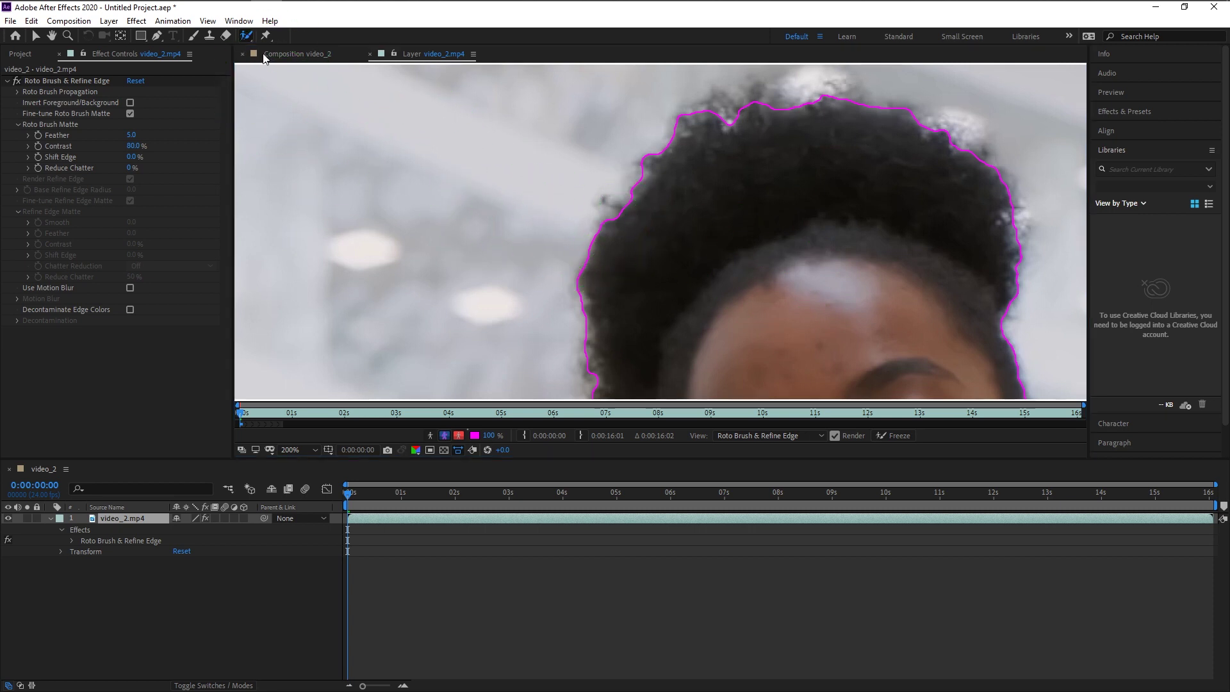
click(251, 38)
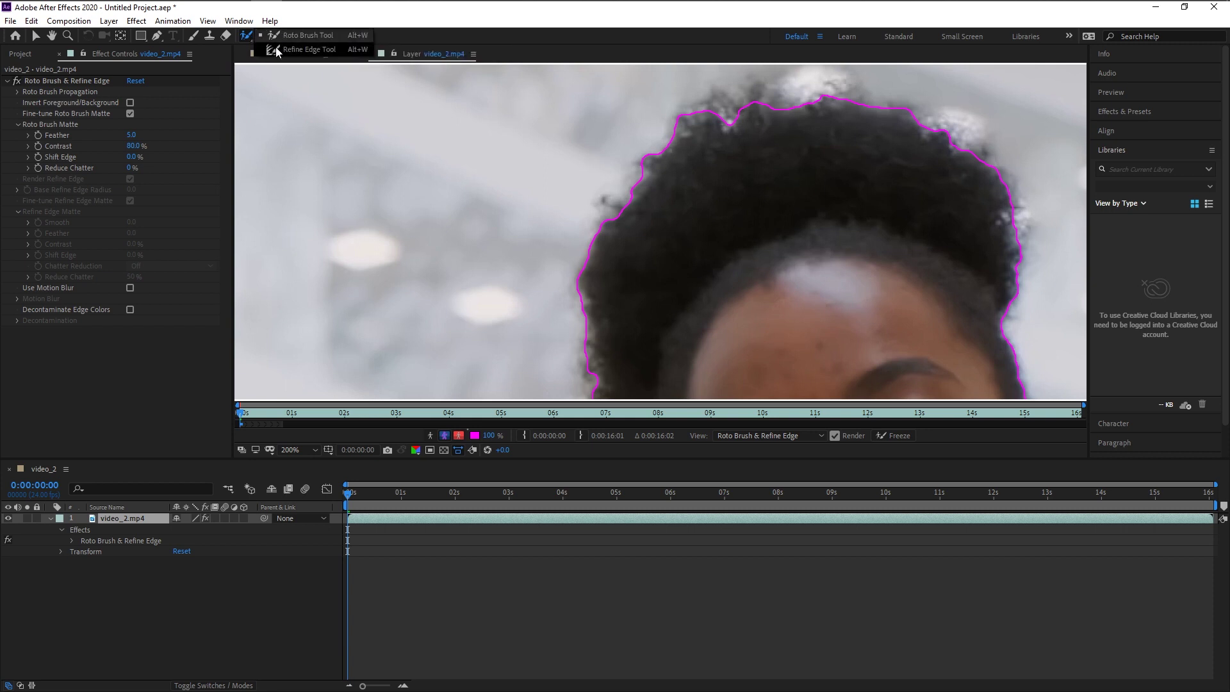
click(276, 50)
key(h)
drag(777, 248, 806, 226)
scroll(792, 218, down, 1)
key(alt+w)
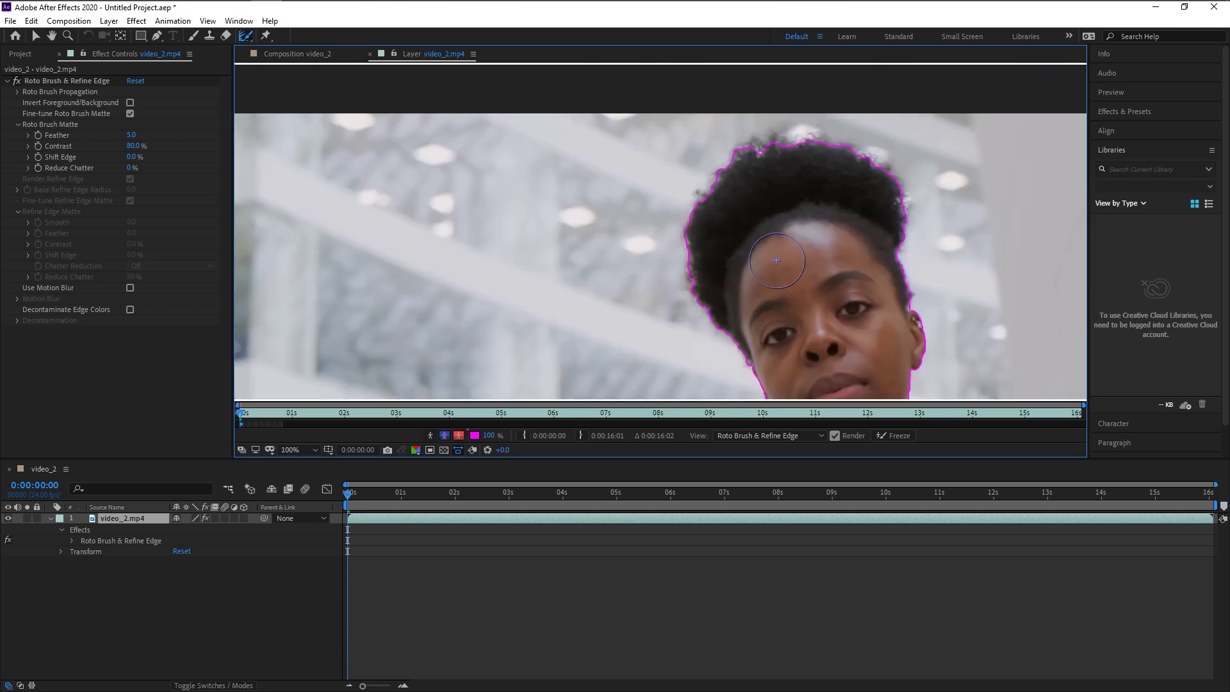
drag(767, 262, 755, 266)
mouse_move(746, 336)
mouse_down()
mouse_move(737, 348)
mouse_move(705, 320)
mouse_move(785, 133)
mouse_move(827, 139)
mouse_move(887, 165)
mouse_move(907, 213)
mouse_move(922, 365)
mouse_up()
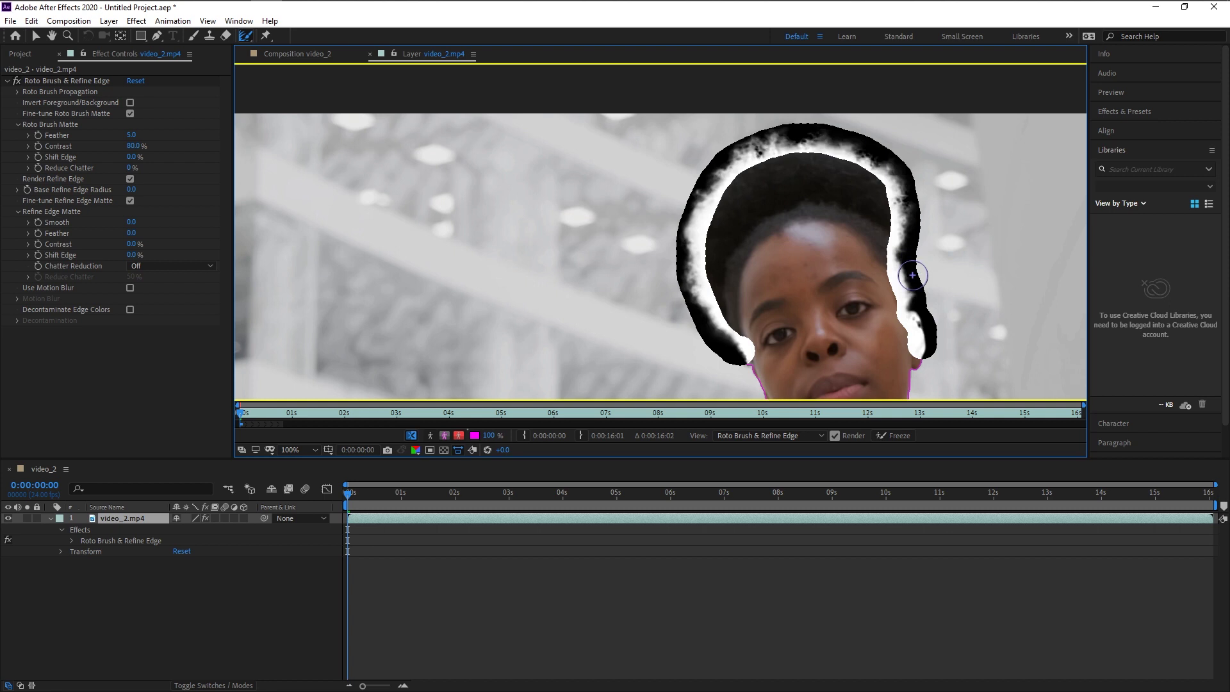
Step: Turn off the Refine Edge X-ray display for the layer
click(412, 436)
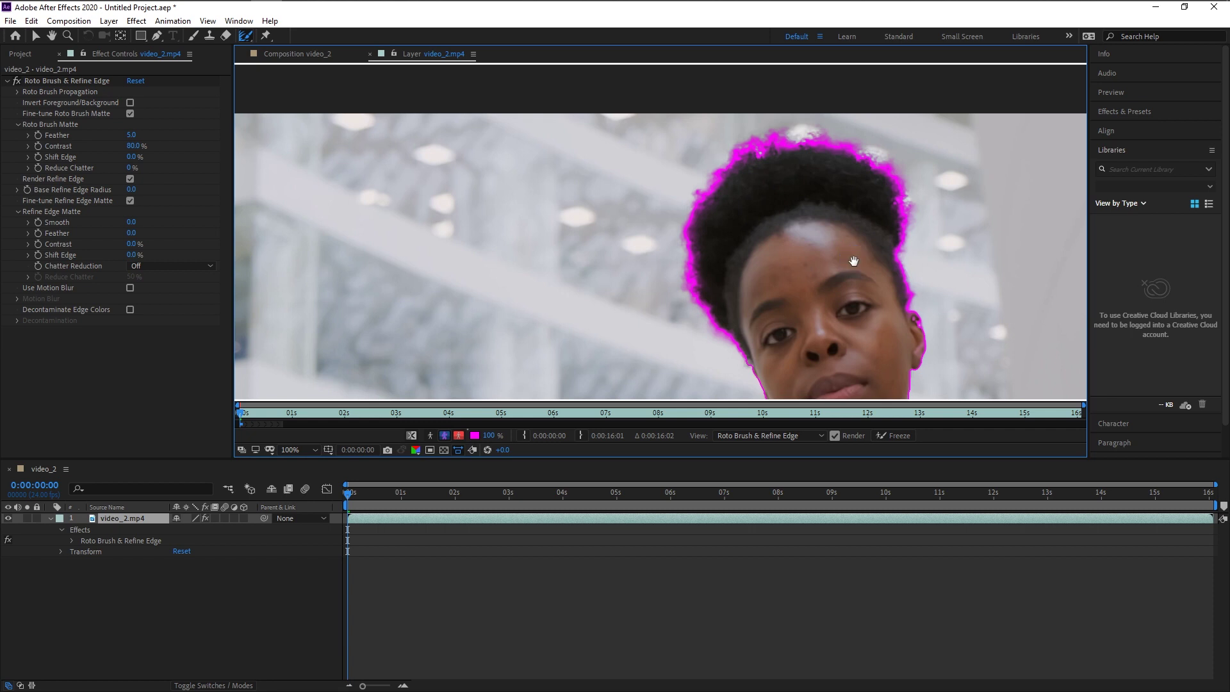
drag(854, 261, 835, 242)
scroll(821, 339, down, 1)
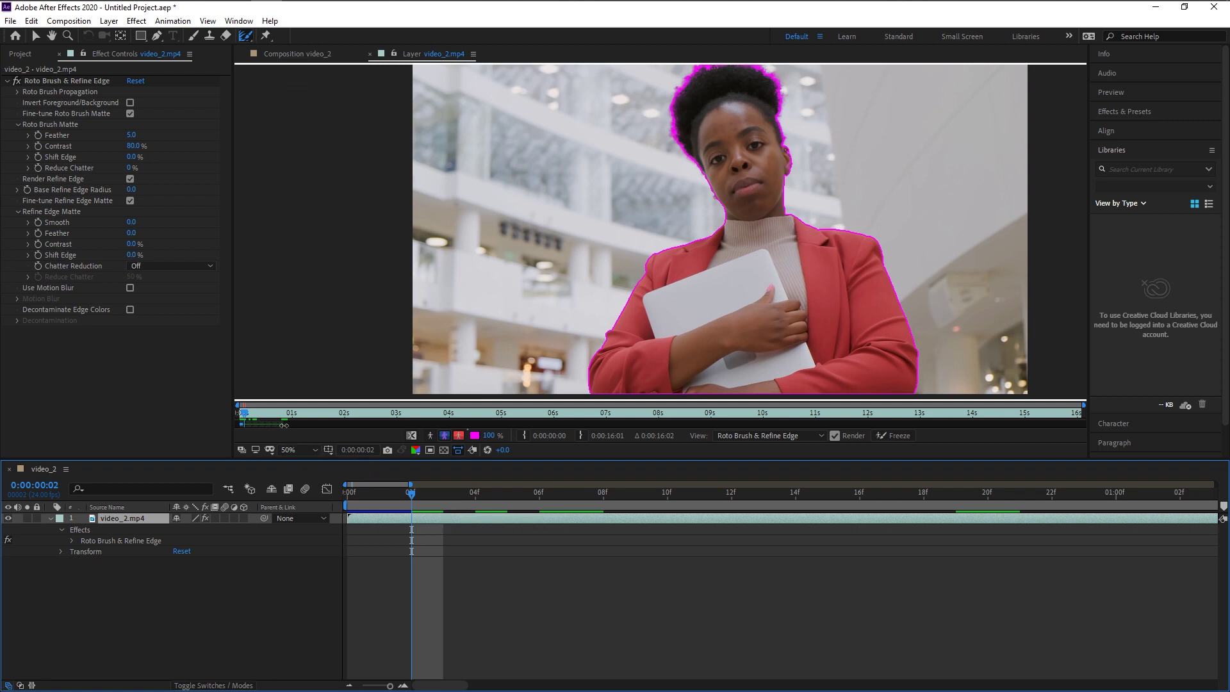
Step: At 0:00:00:20, add a Roto Brush foreground stroke on the woman's hair and paint a Refine Edge stroke along the whole hairline
click(285, 417)
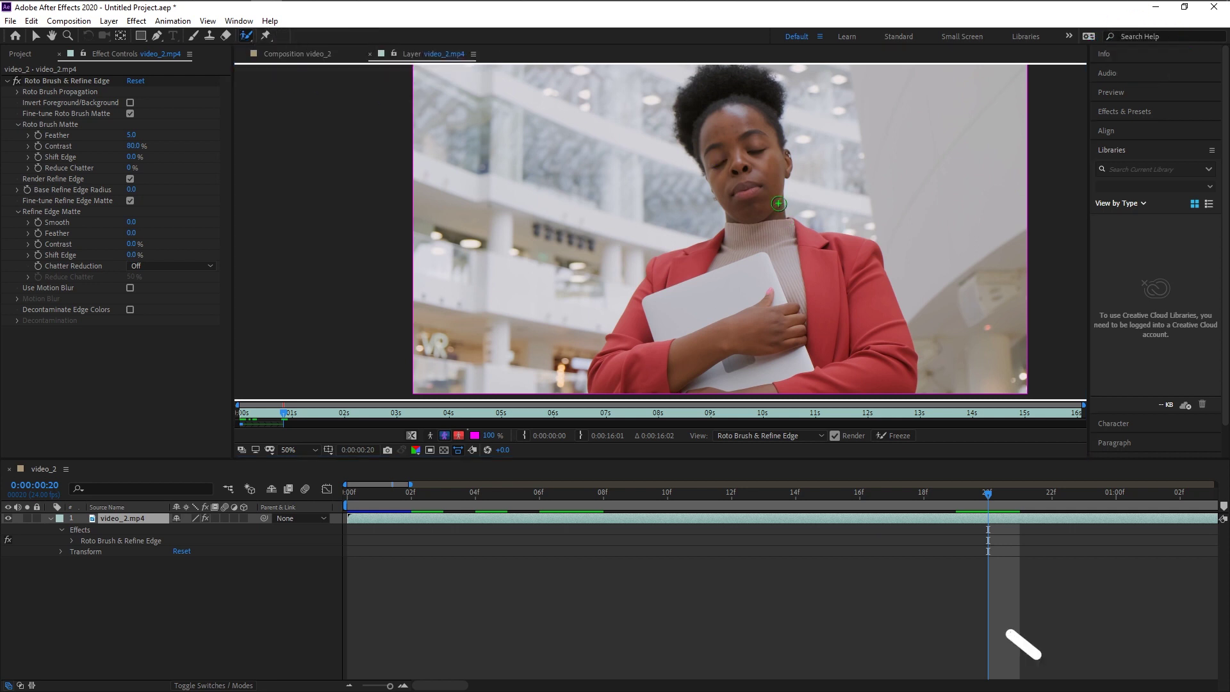
mouse_move(766, 129)
mouse_down()
mouse_move(757, 104)
mouse_move(734, 97)
mouse_move(704, 115)
mouse_move(739, 188)
mouse_move(738, 219)
mouse_move(662, 279)
mouse_move(635, 365)
mouse_move(869, 363)
mouse_move(875, 309)
mouse_move(859, 282)
mouse_move(785, 248)
mouse_move(765, 221)
mouse_move(760, 129)
mouse_up()
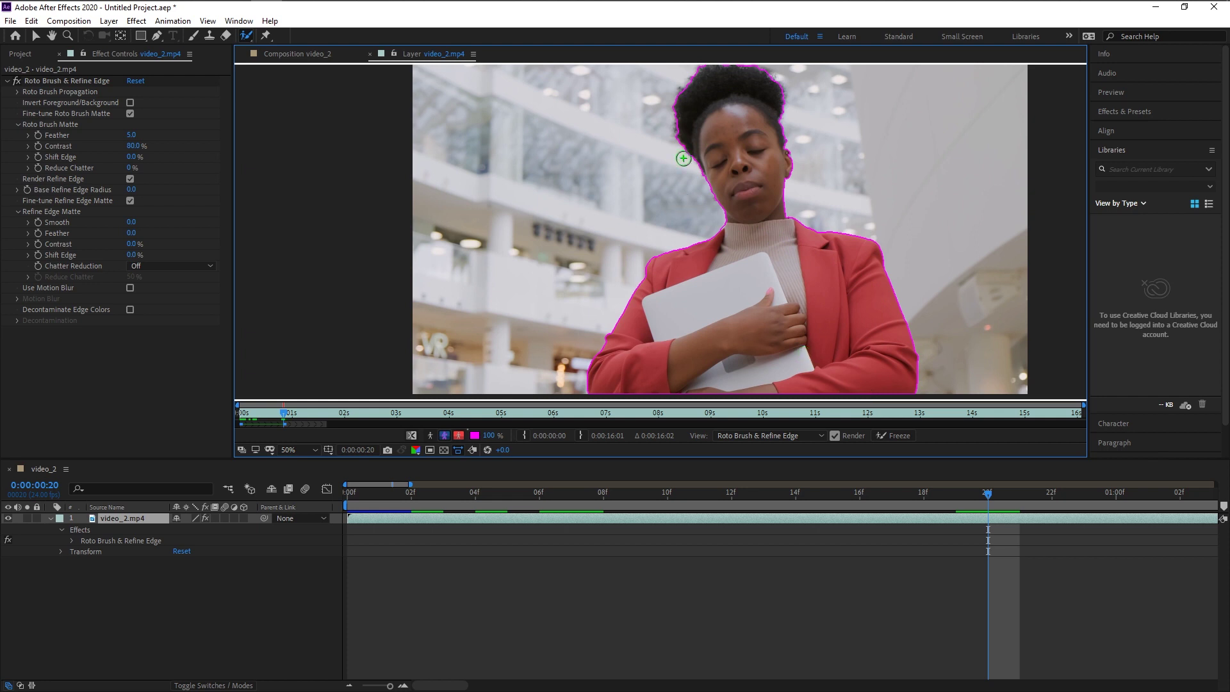
key(space)
drag(724, 123, 744, 214)
scroll(739, 209, up, 1)
scroll(789, 192, up, 2)
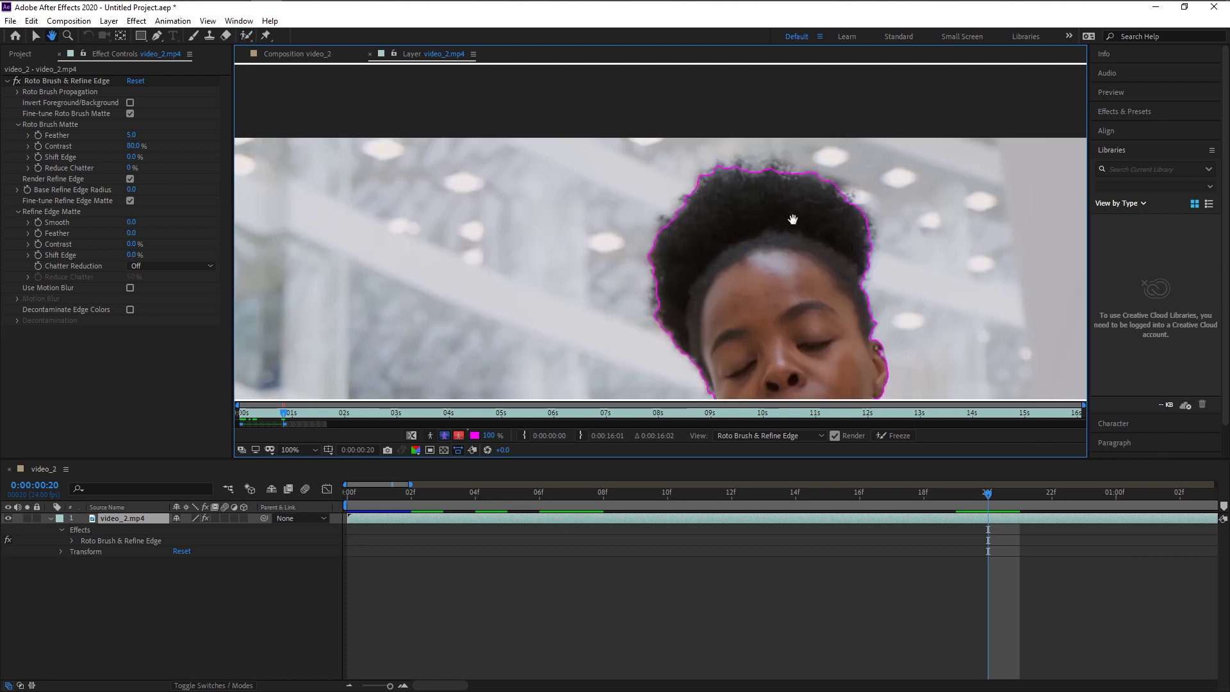
click(243, 39)
click(296, 56)
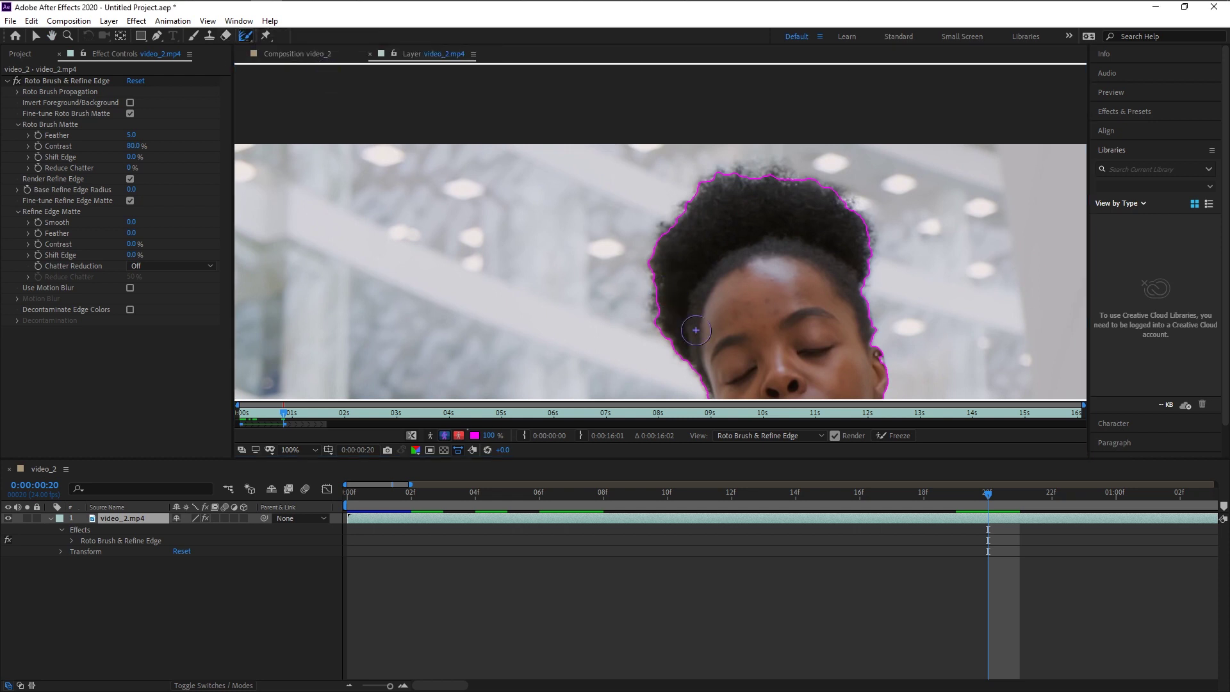
mouse_move(699, 368)
mouse_down()
mouse_move(657, 310)
mouse_move(655, 277)
mouse_move(698, 194)
mouse_move(738, 176)
mouse_move(831, 183)
mouse_move(853, 206)
mouse_move(887, 358)
mouse_up()
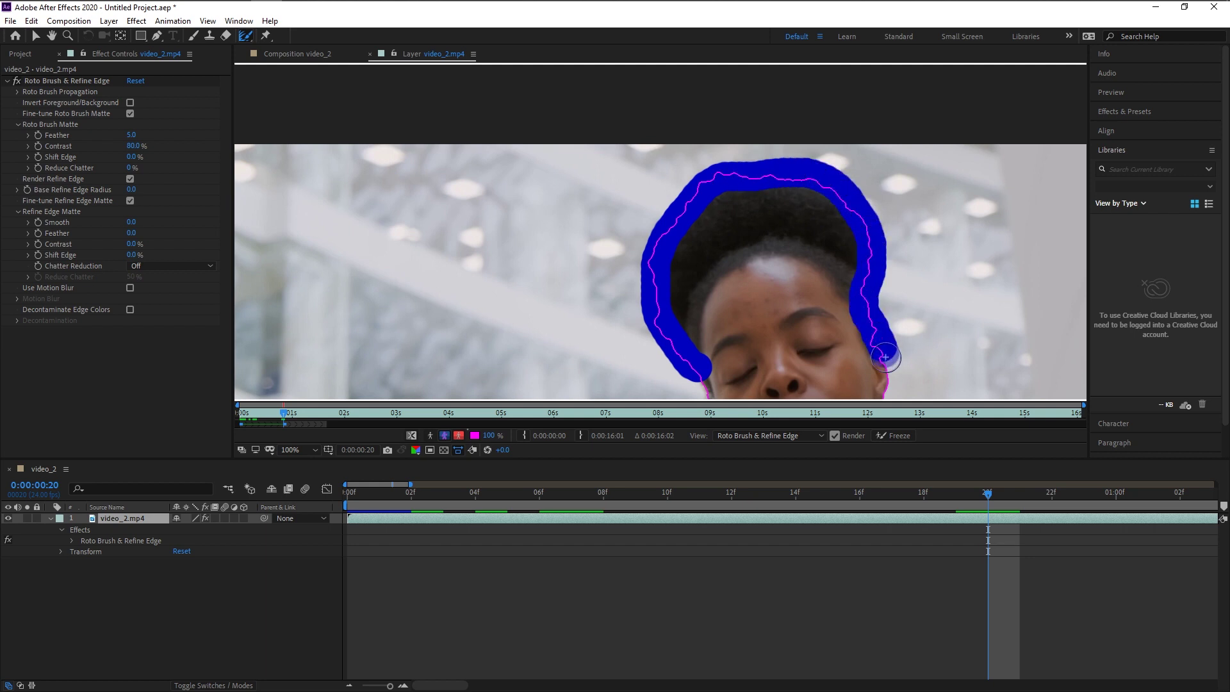
Step: Turn off the alpha boundary display at 0:00:01:18 to show the cut-out woman on black
scroll(813, 387, down, 1)
drag(813, 387, 852, 281)
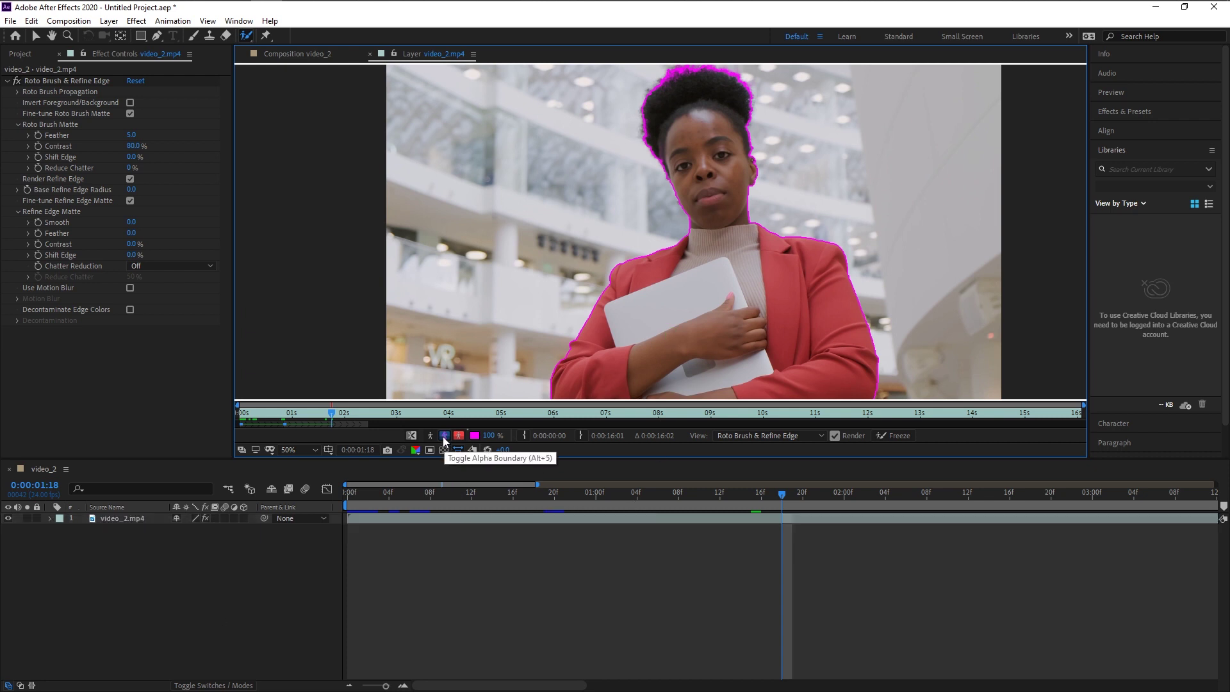
click(444, 437)
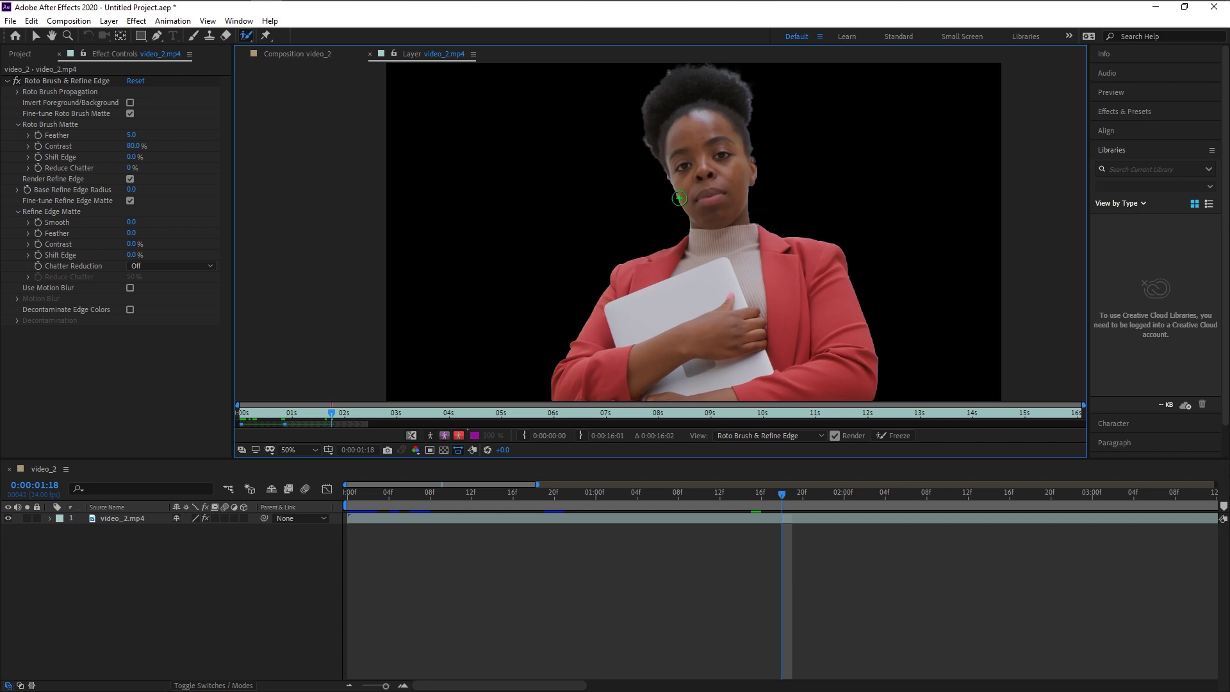
Step: Add the text "GENTLE PSD" across the woman's face in the composition, set in Verdana Bold at 225 px
key(ctrl+t)
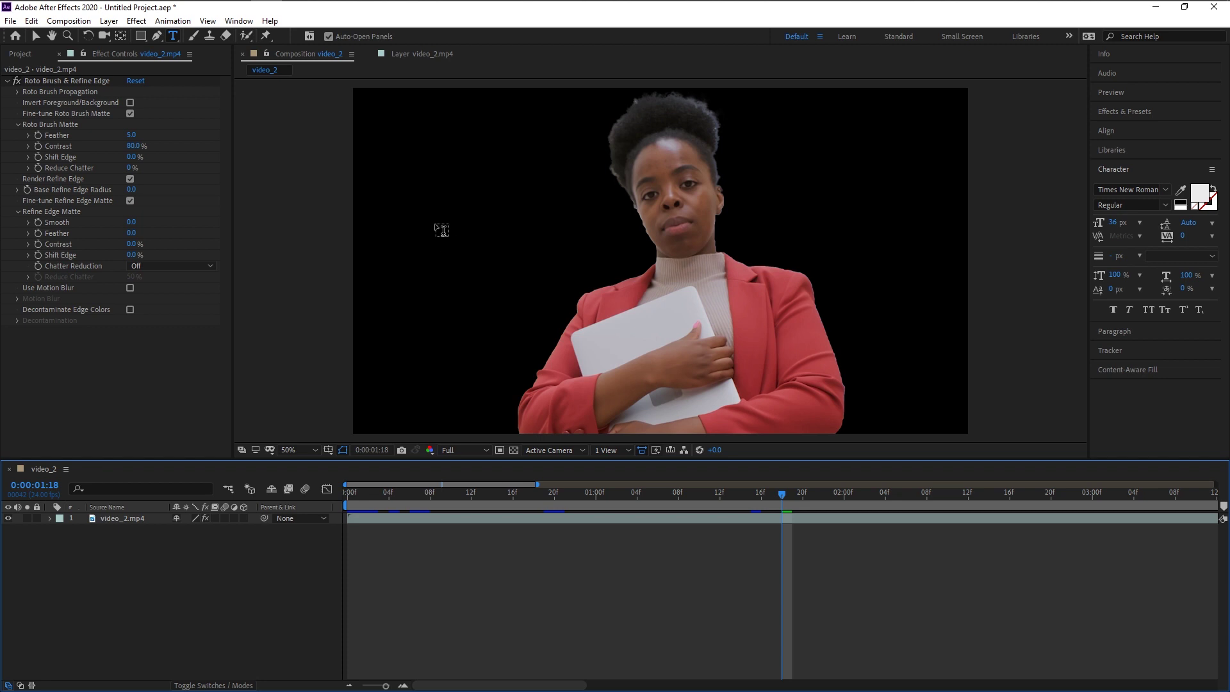
click(435, 222)
text(GENTLE PSD)
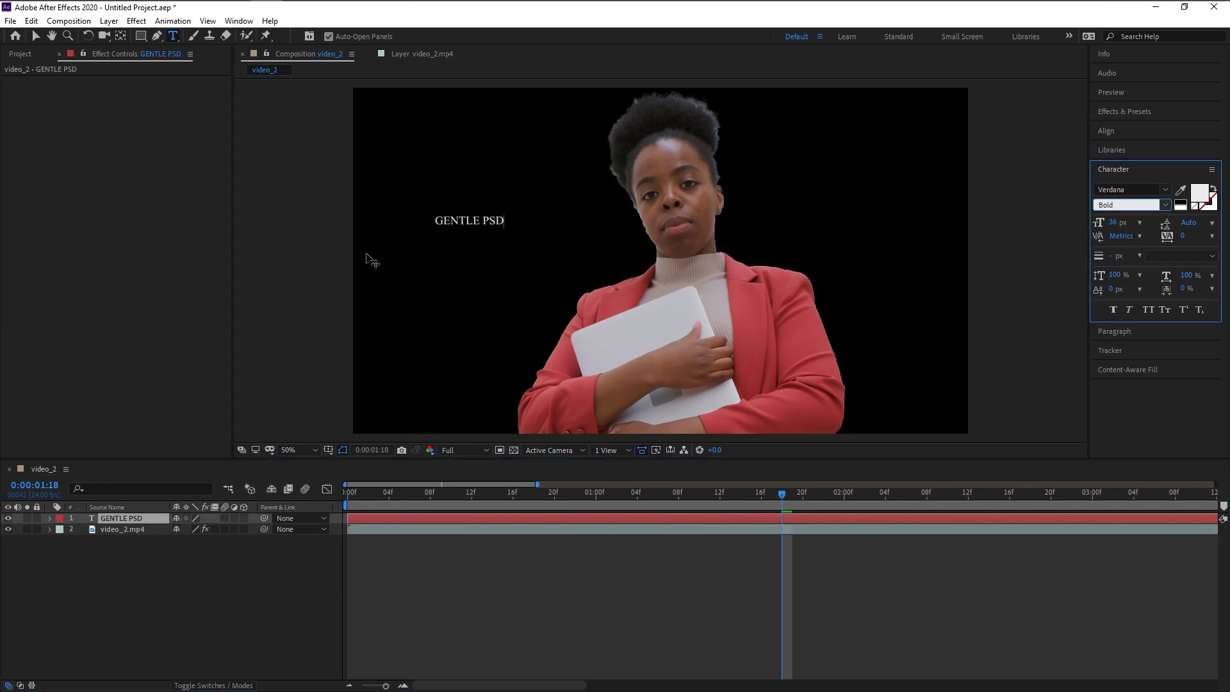
key(ctrl+a)
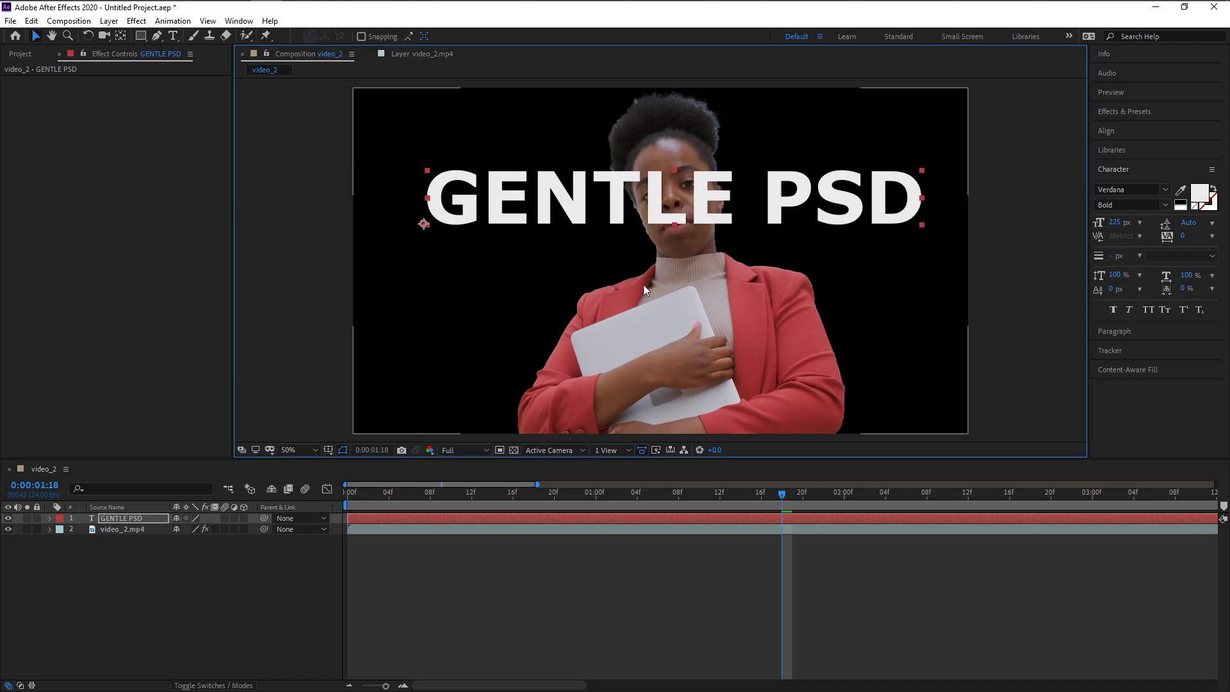
Step: Place the GENTLE PSD layer below the cut-out video_2.mp4, add the original video_2.mp4 as the lowest layer, and preview the composite
click(145, 518)
drag(150, 516, 151, 544)
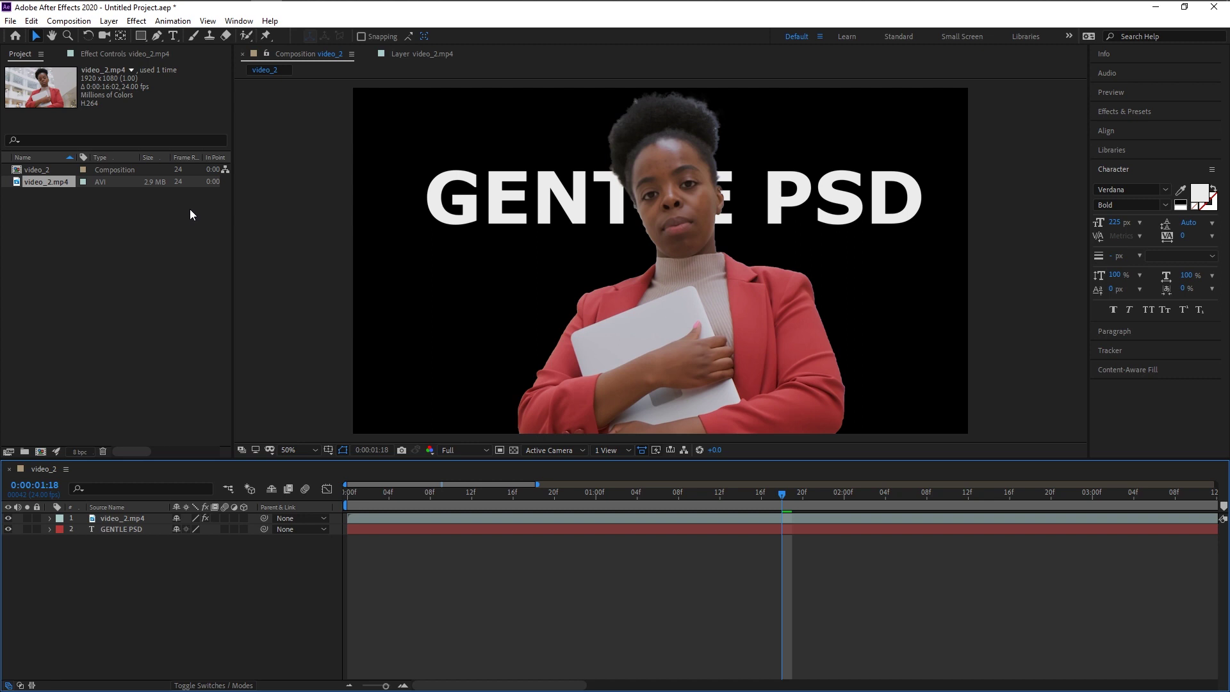
drag(61, 184, 198, 580)
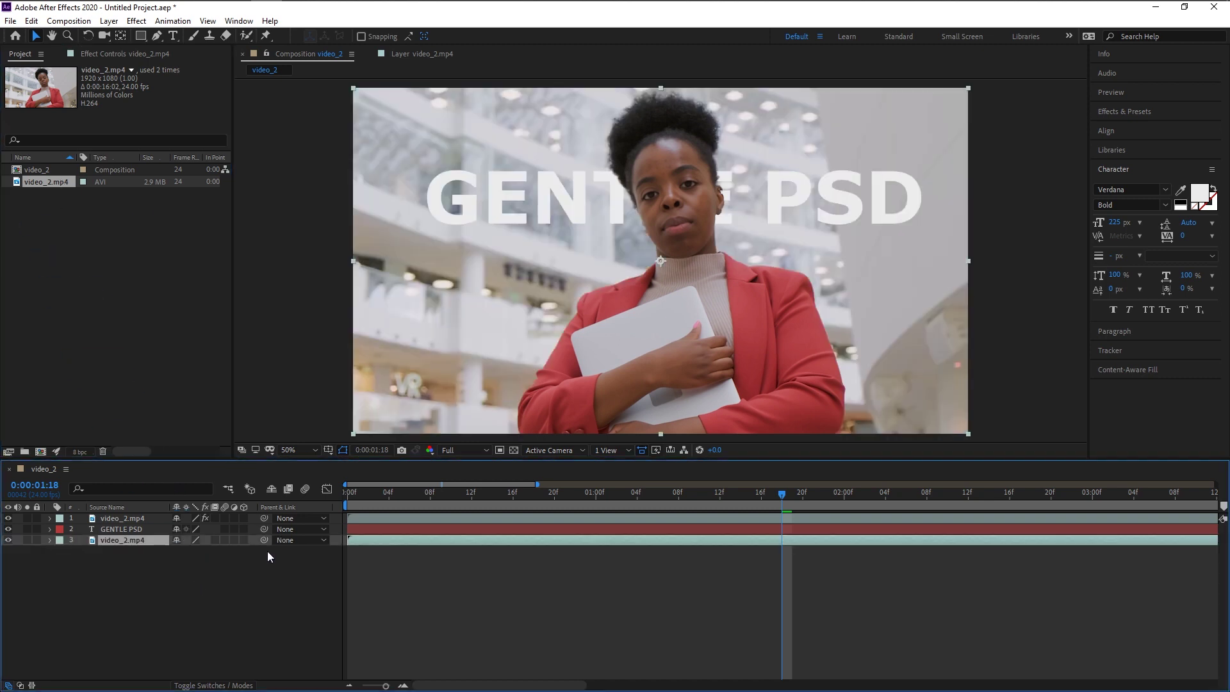
key(space)
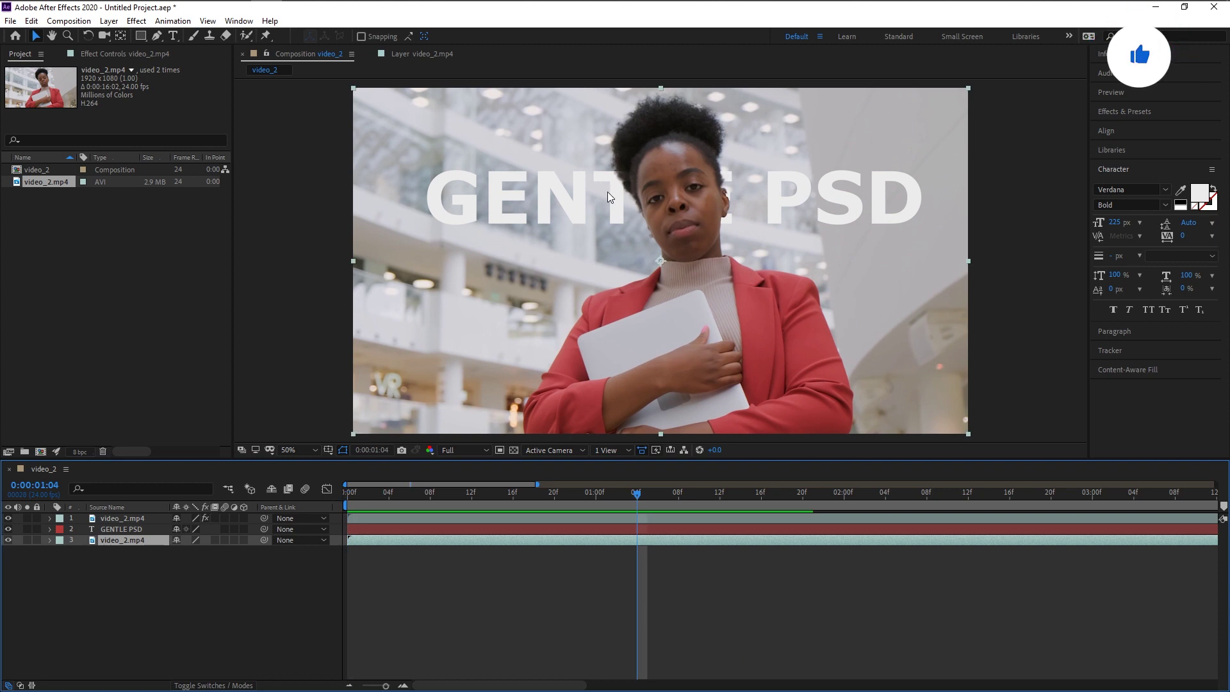
Step: Move the GENTLE PSD text down behind the woman's torso, level with the laptop she is holding
click(147, 528)
drag(563, 177, 565, 140)
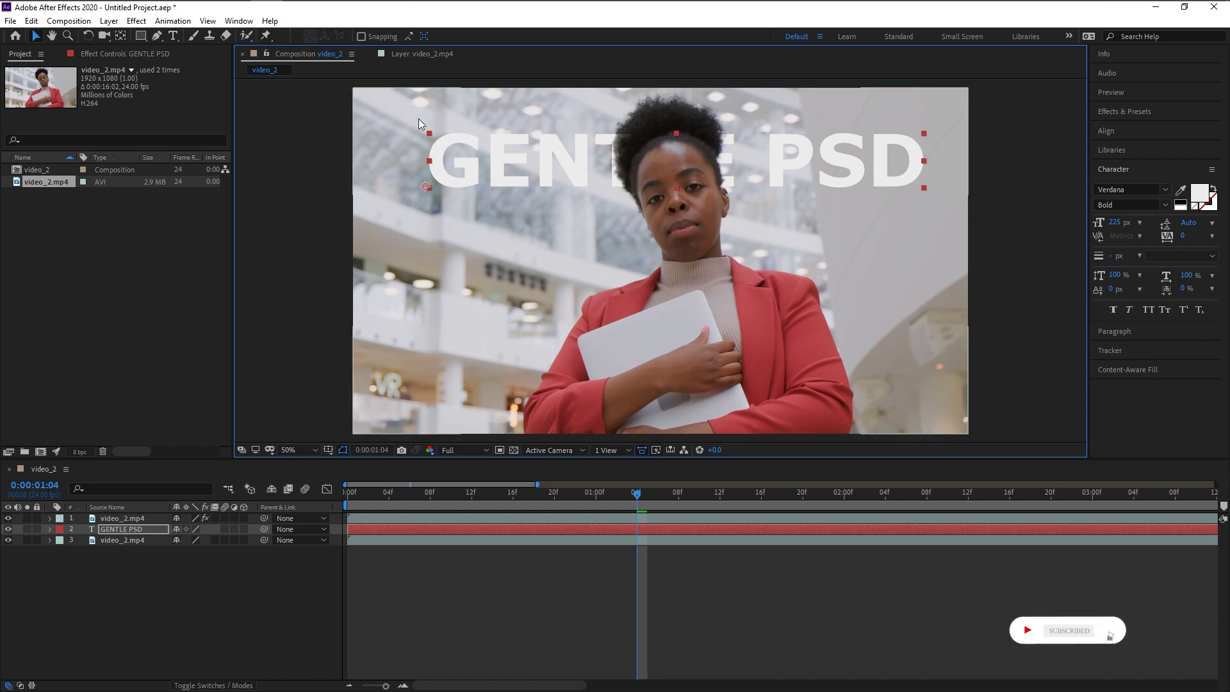
drag(487, 137, 487, 321)
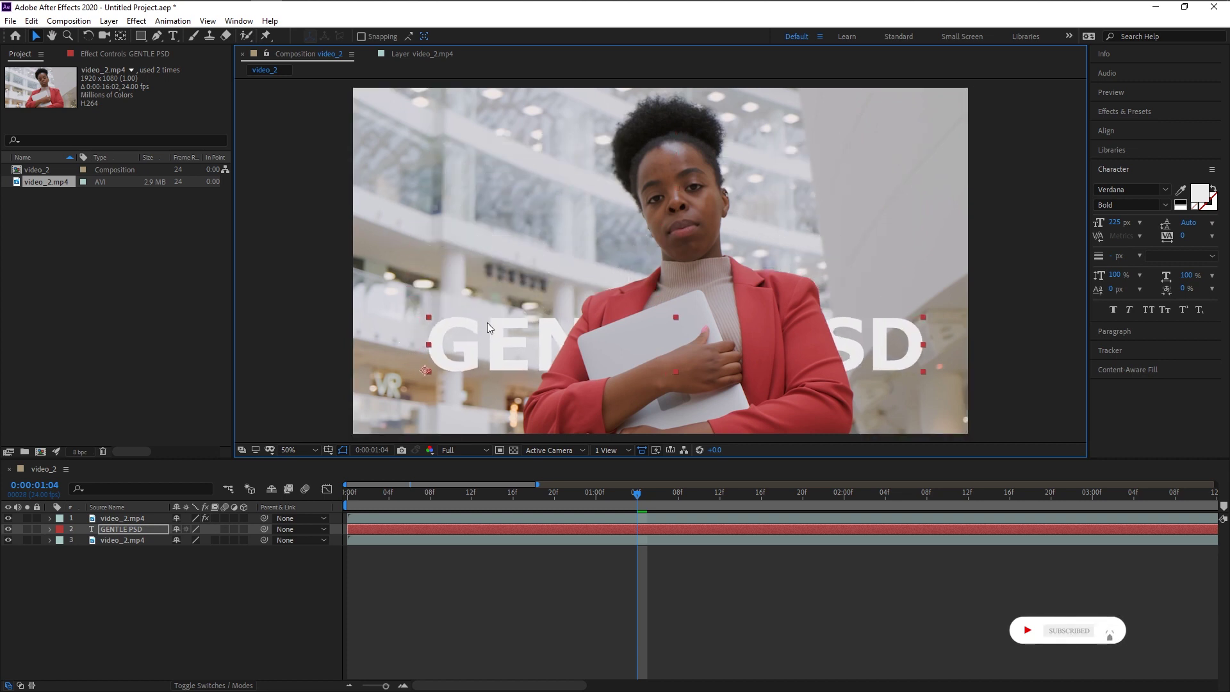